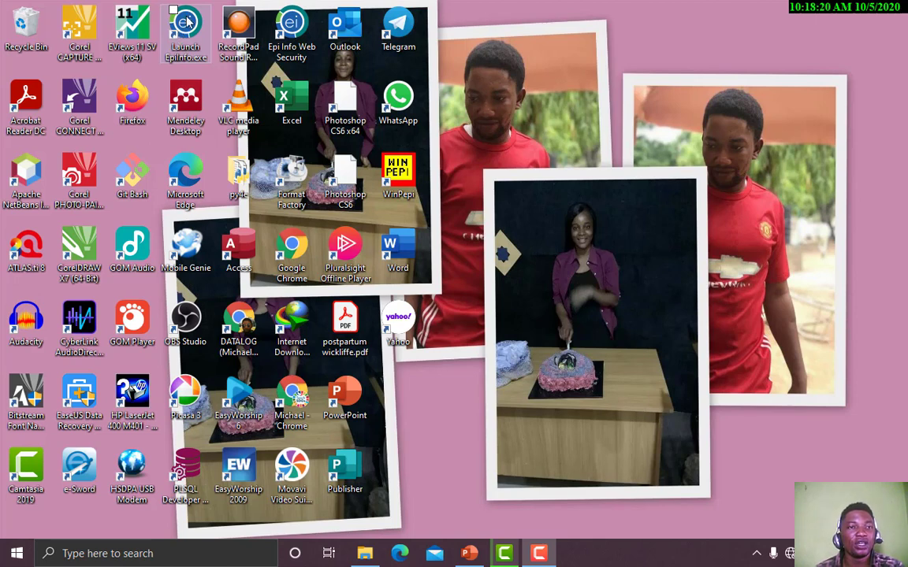
Step: Launch Epi Info 7 with Open from the Launch EpiInfo.exe shortcut's right-click menu
click(181, 36)
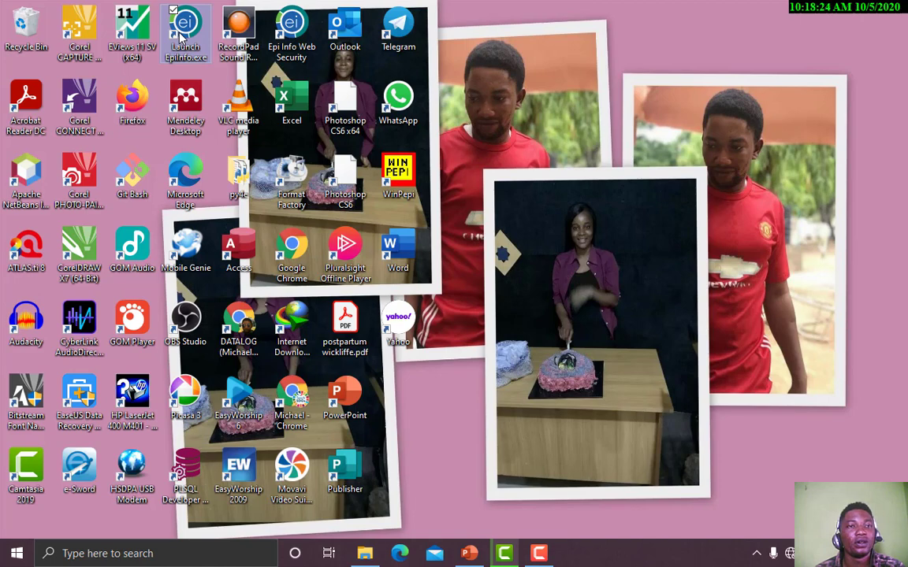
right_click(181, 36)
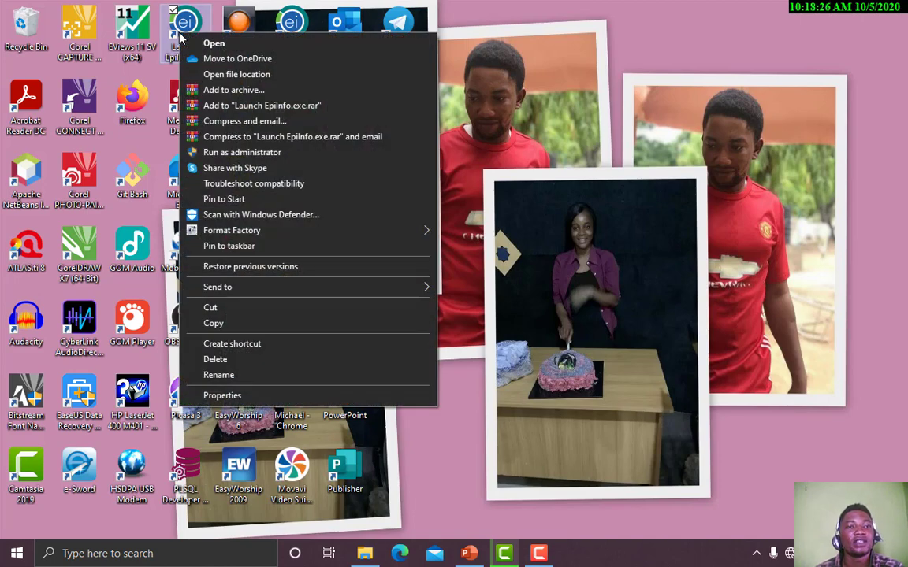
click(204, 46)
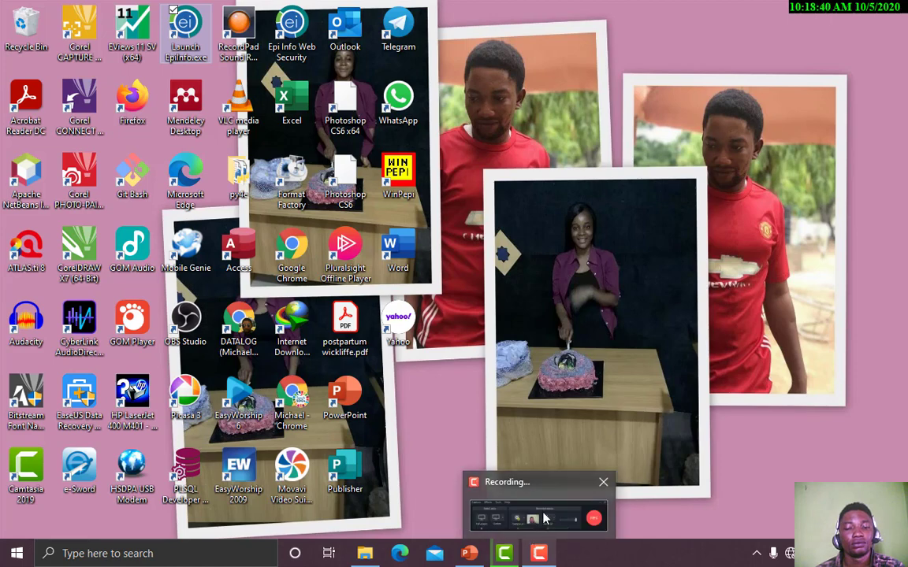
Step: Choose the Create Forms tile in the Epi Info 7 launcher
click(533, 542)
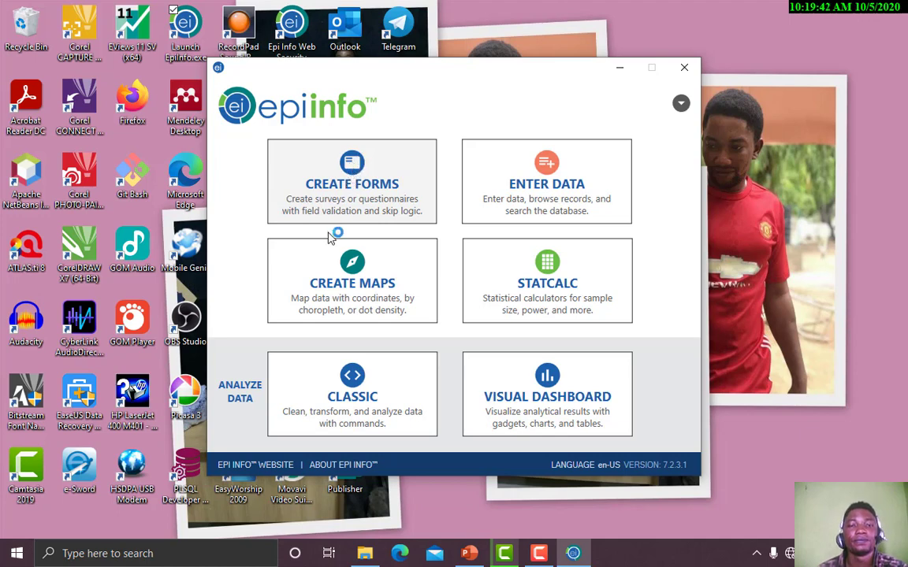
Step: Start a new blank form in Form Designer, then bring EPI_INFO 1.pptx to the front
click(334, 209)
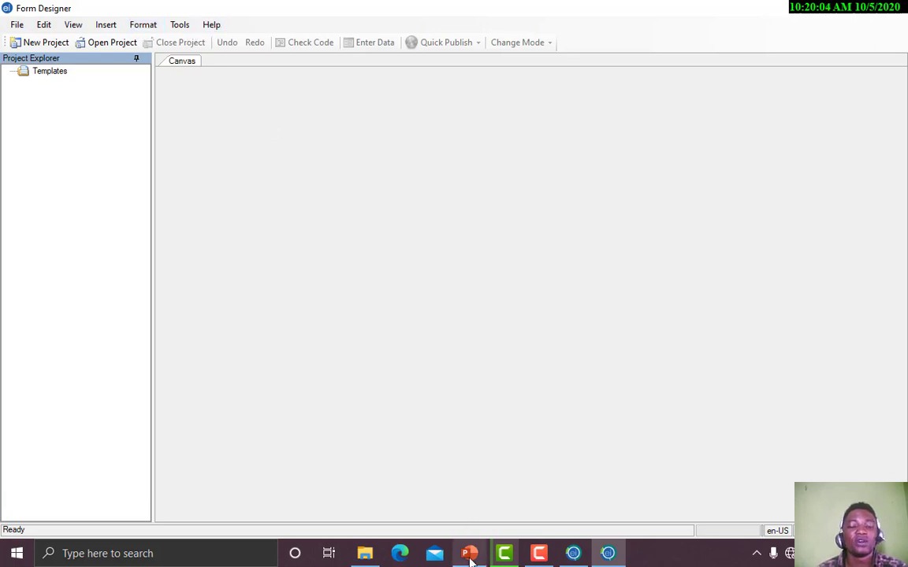
mouse_move(469, 552)
click(451, 490)
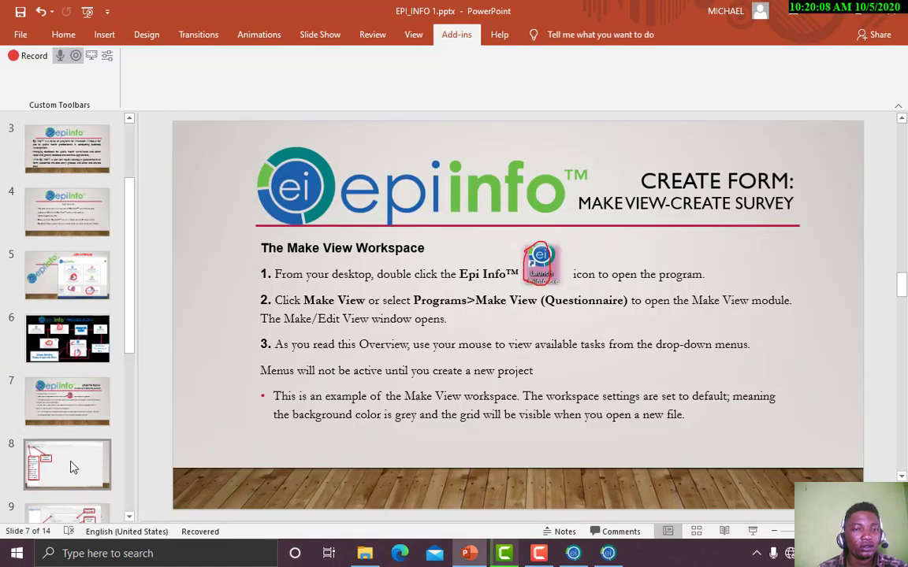
Step: Present slide 8 onward on the File menu and New Project dialog, then return to Form Designer
click(71, 467)
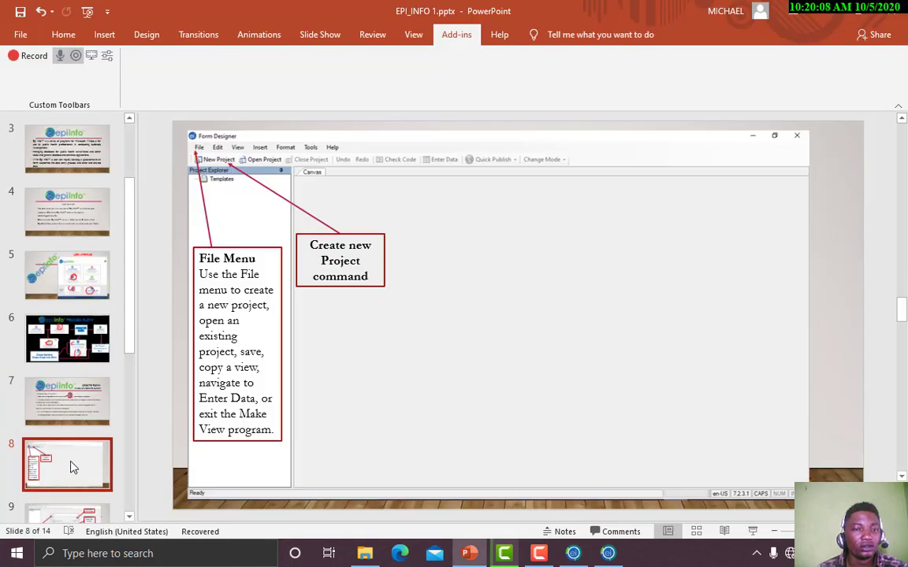
click(754, 534)
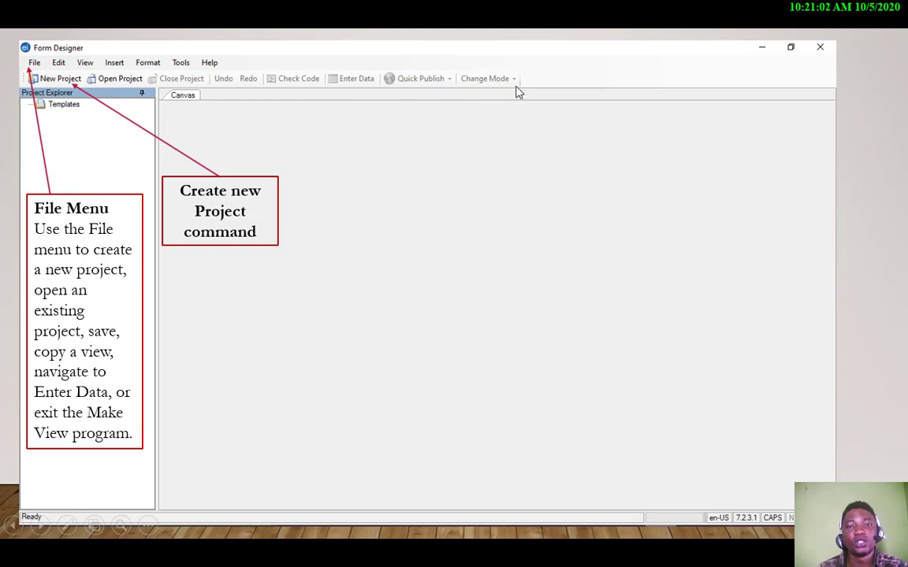
click(97, 261)
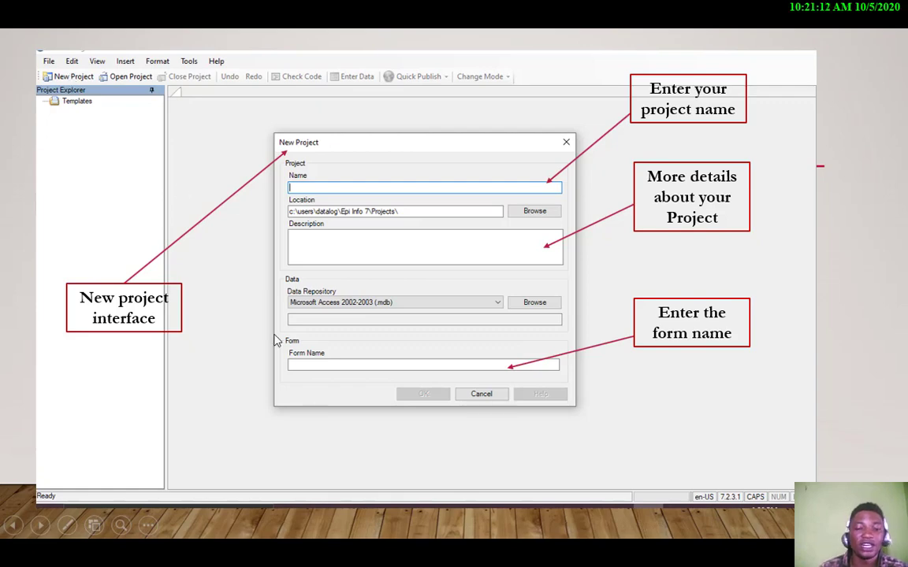
key(super)
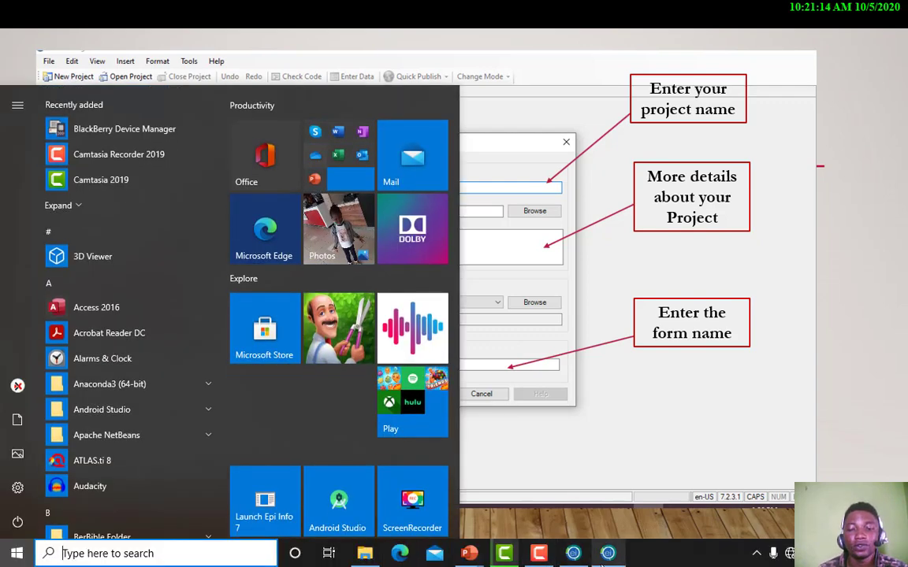
click(574, 525)
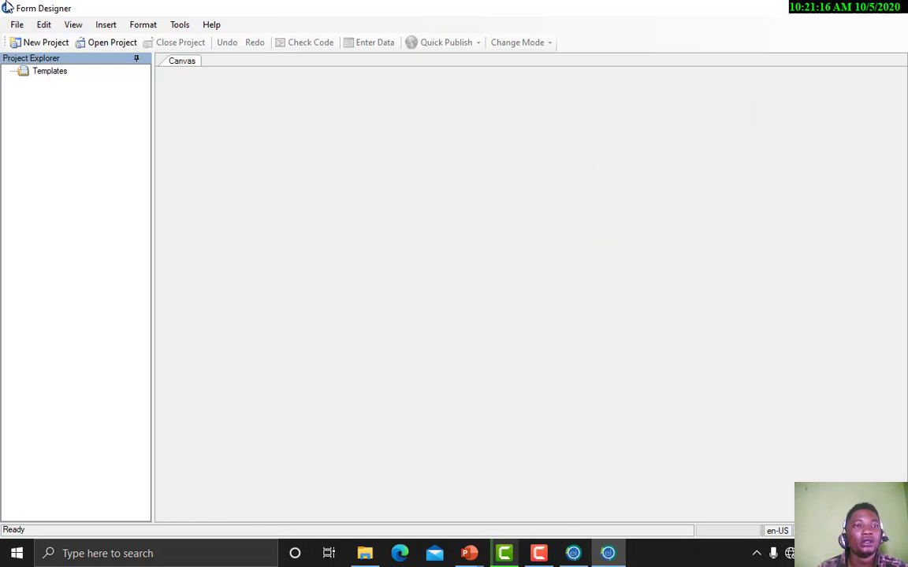
Step: Open the New Project dialog and dismiss the error about the missing form name
click(21, 44)
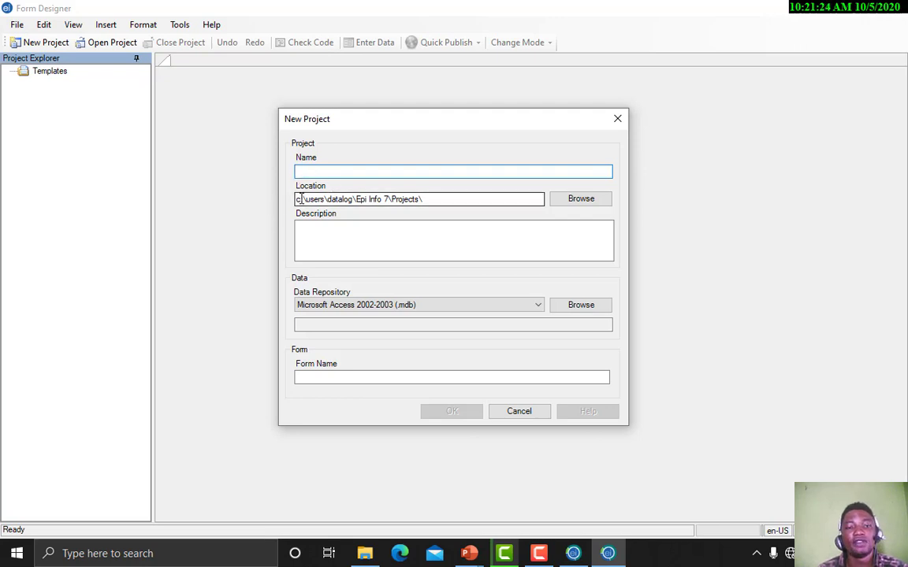
click(311, 239)
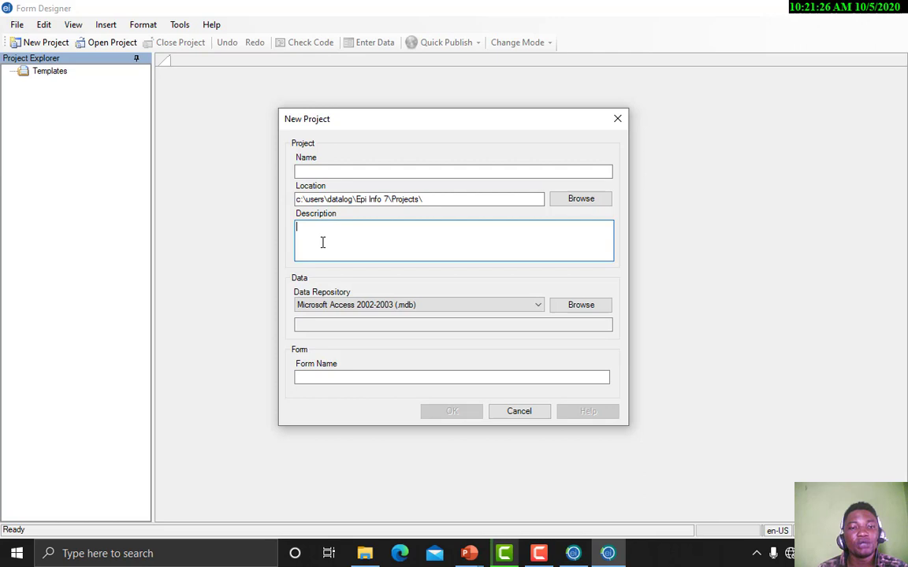
click(301, 378)
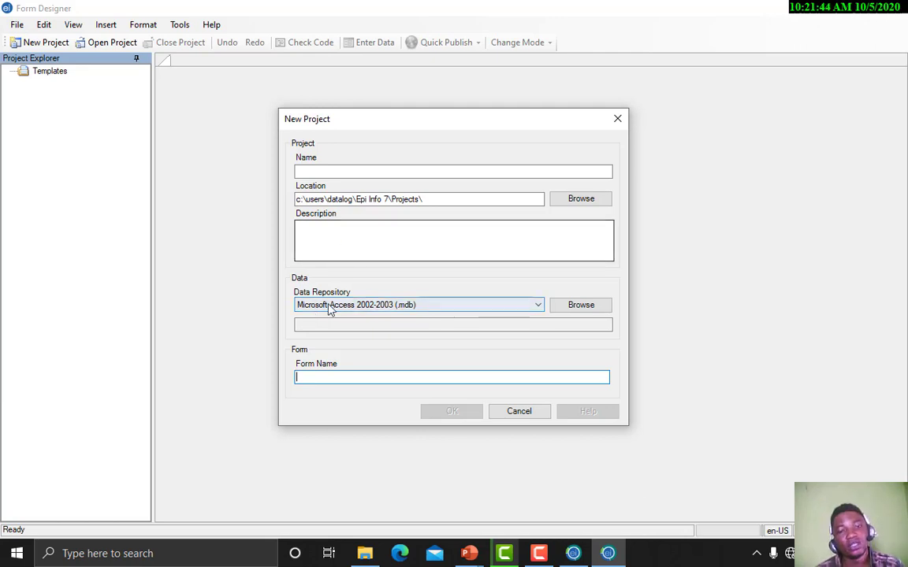
click(352, 176)
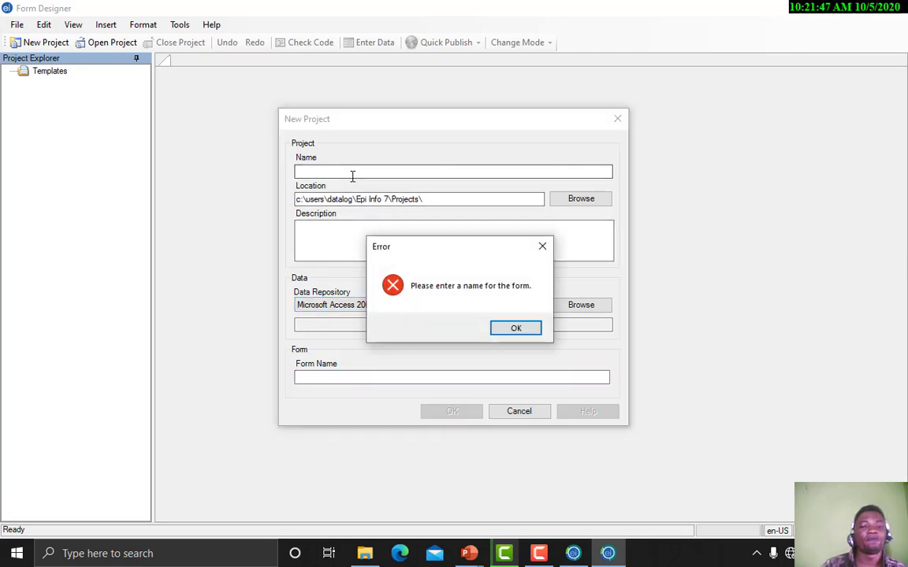
click(542, 247)
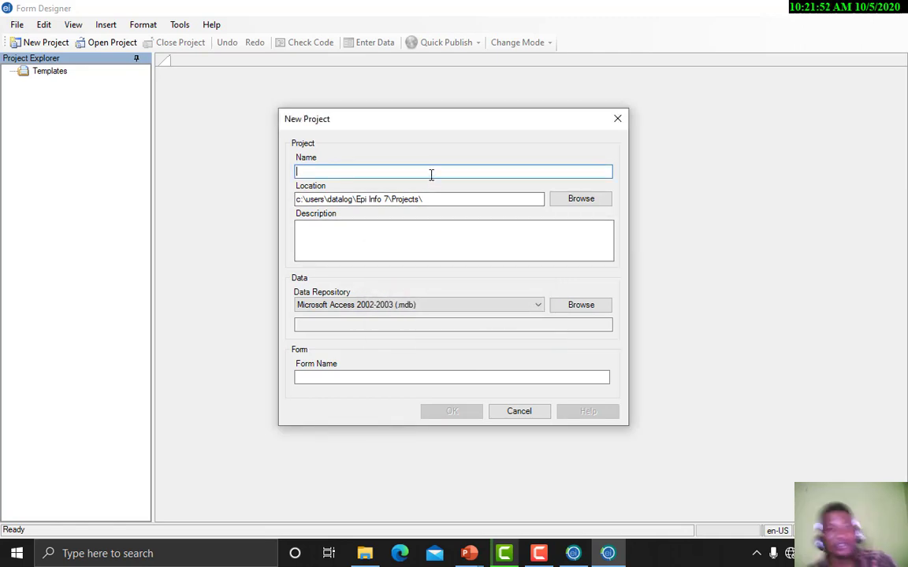
Step: Enter 'Datalog Educational Tutorial' as the project name, triggering the no-spaces error
text(Datalog)
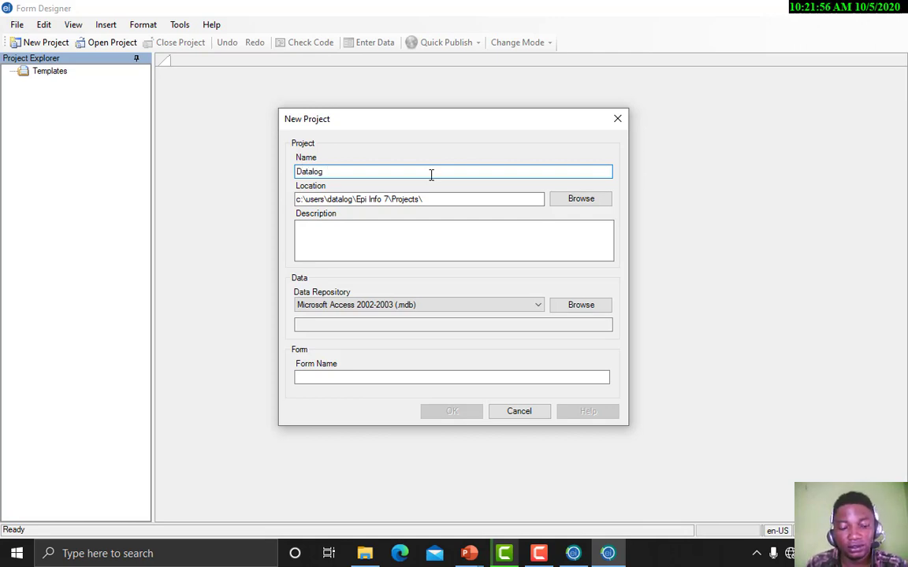
text( Ed)
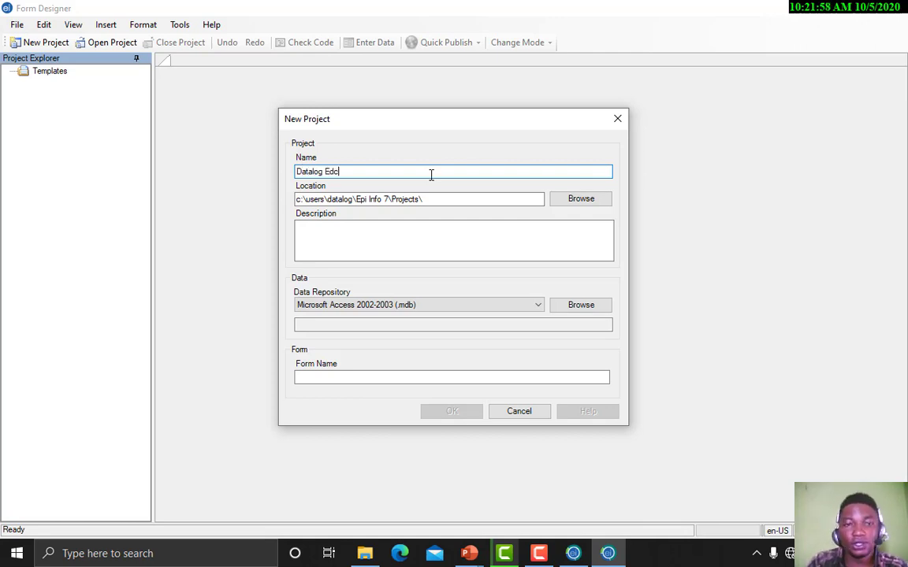
text(ucational)
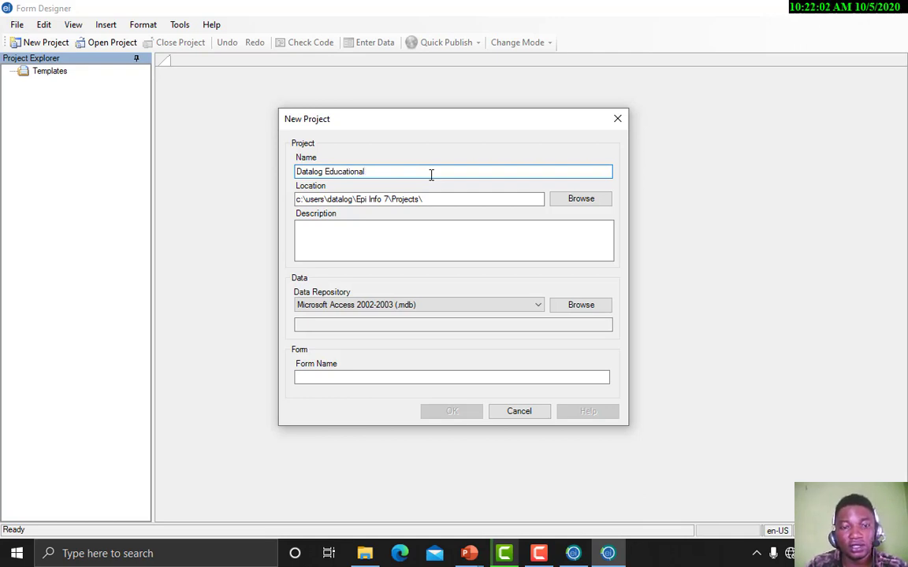
text( T)
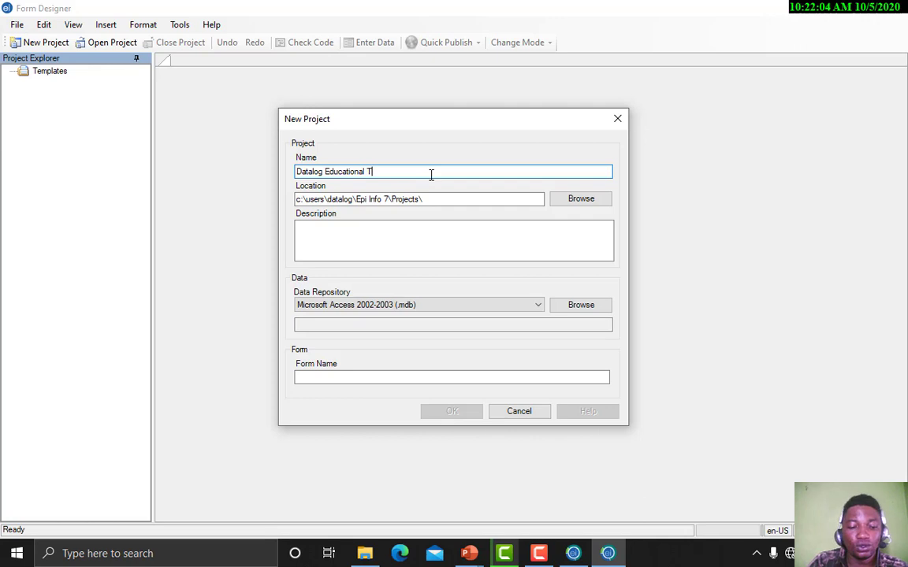
text(utorial)
key(Tab)
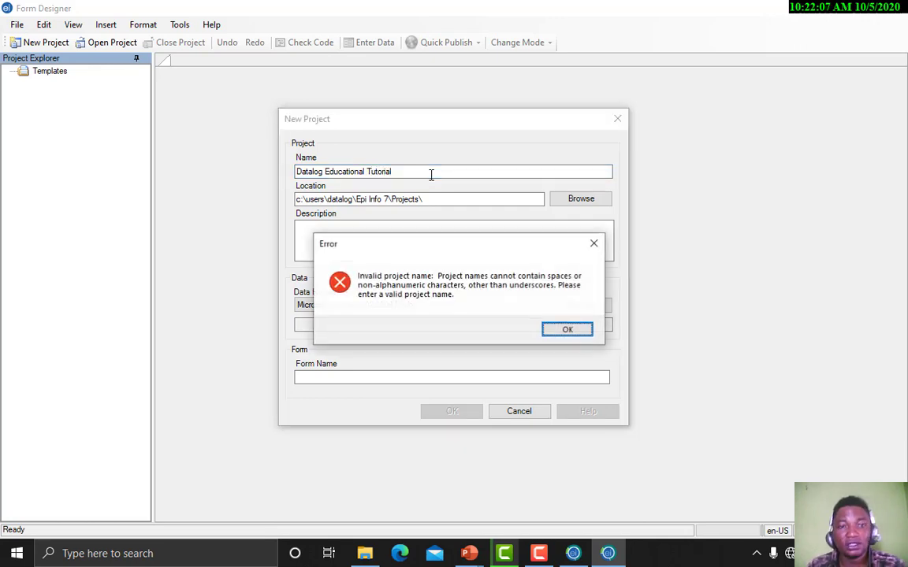
Step: Dismiss the invalid-name error and delete the spaces to make DatalogEducationalTutorial
click(565, 330)
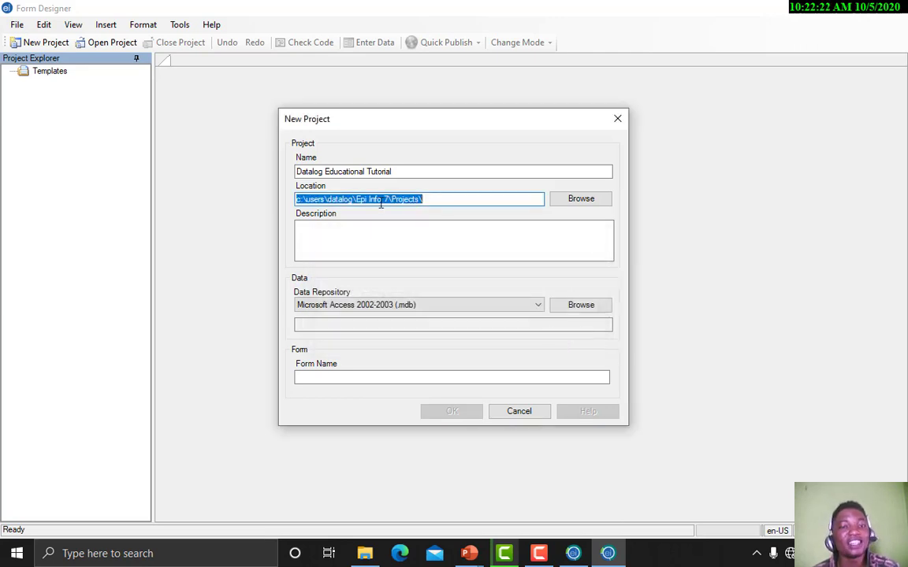
click(326, 175)
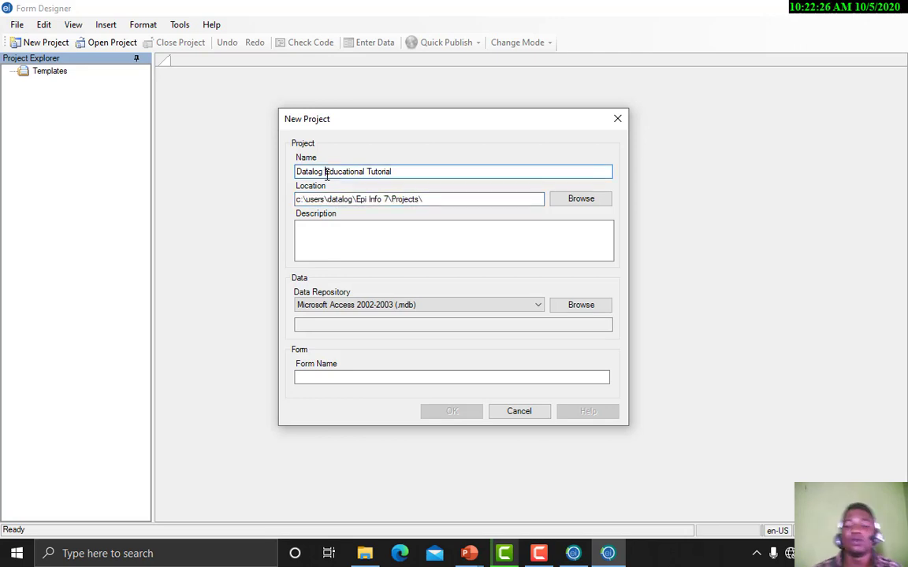
key(BackSpace)
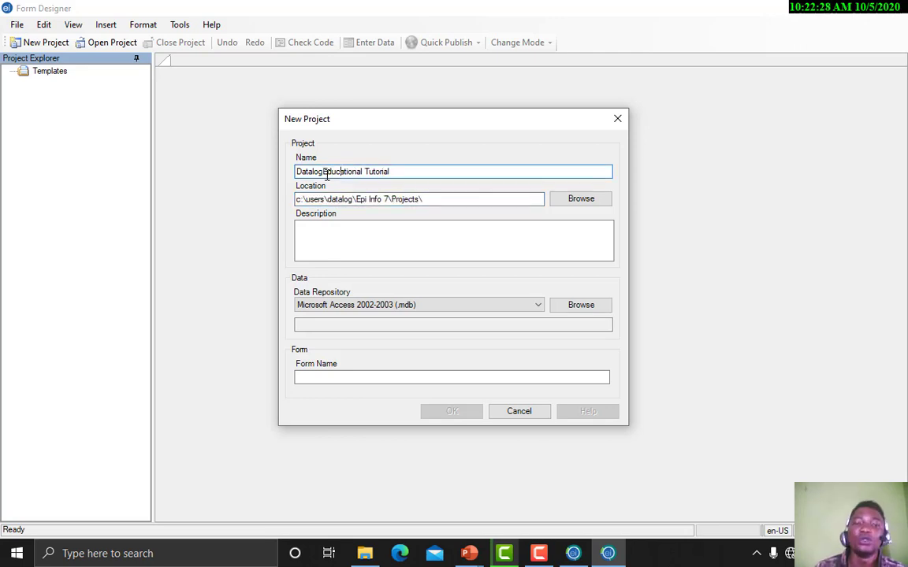
key(Right)
key(Right)
key(Right)
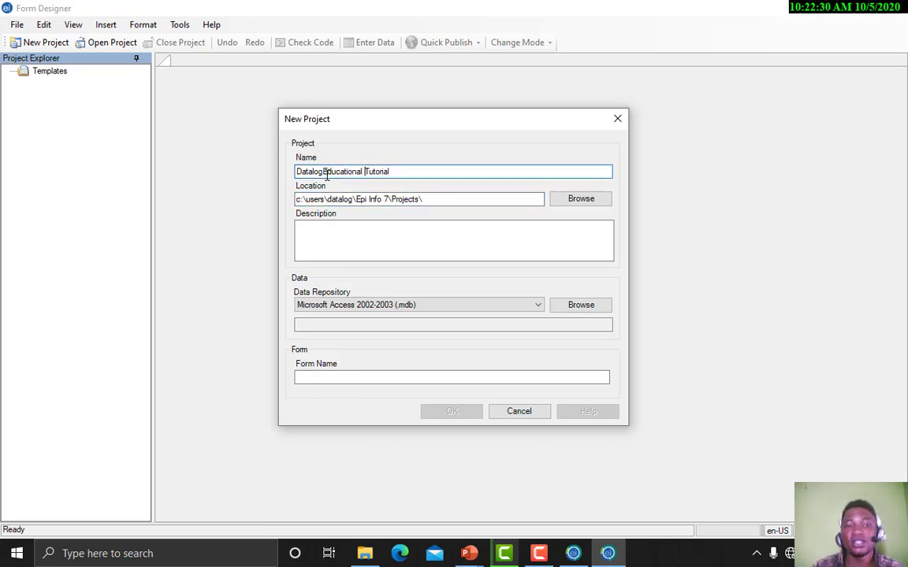
key(BackSpace)
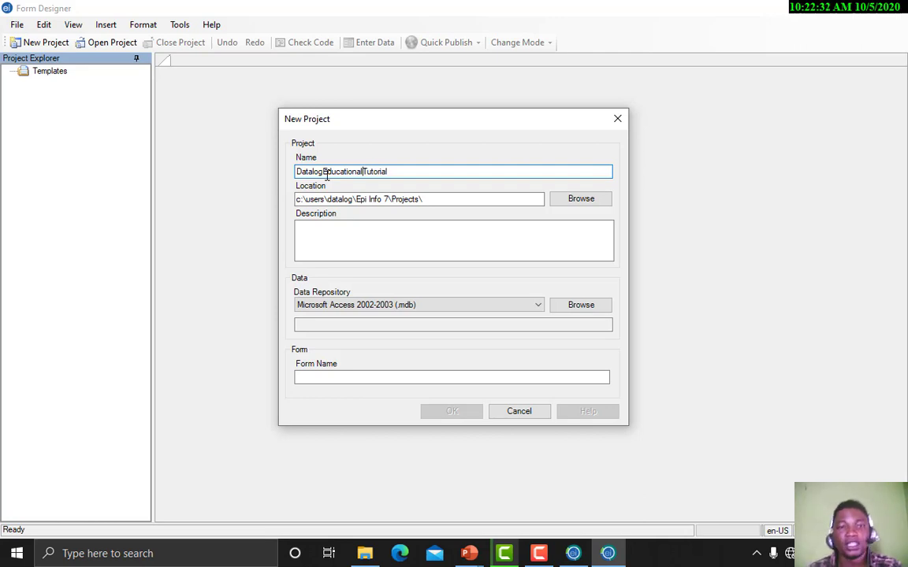
key(Tab)
Step: Enter the project description 'Tutorial on Epi Info'
click(334, 238)
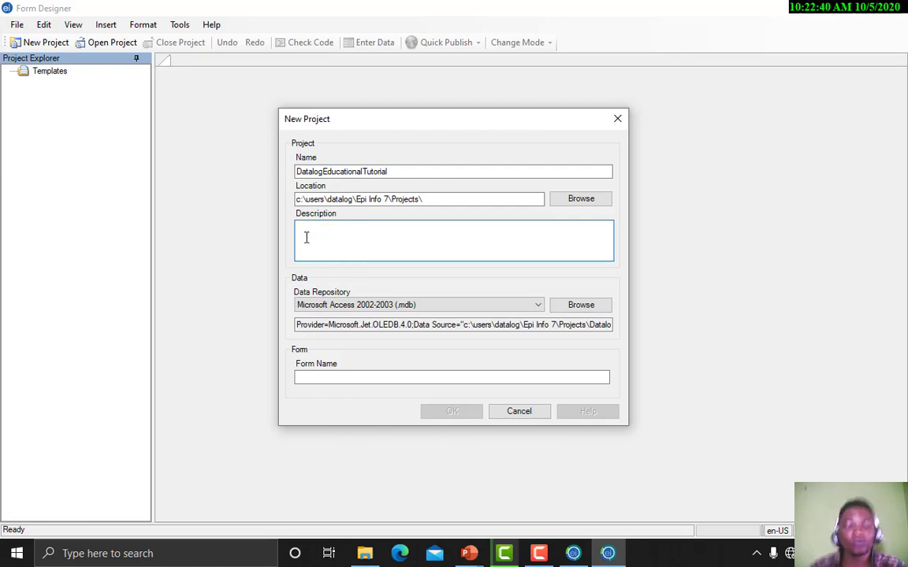
text(Tutorial)
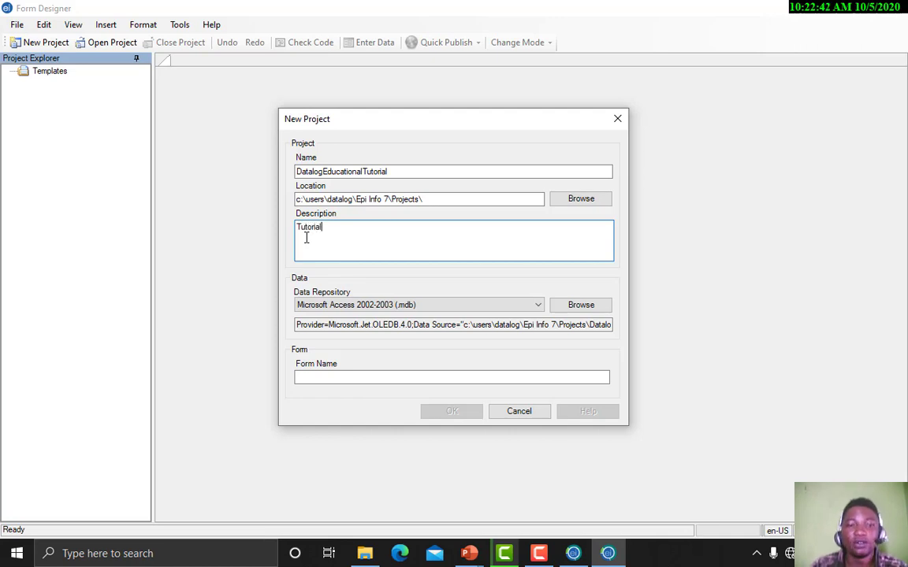
text( on Epi Int)
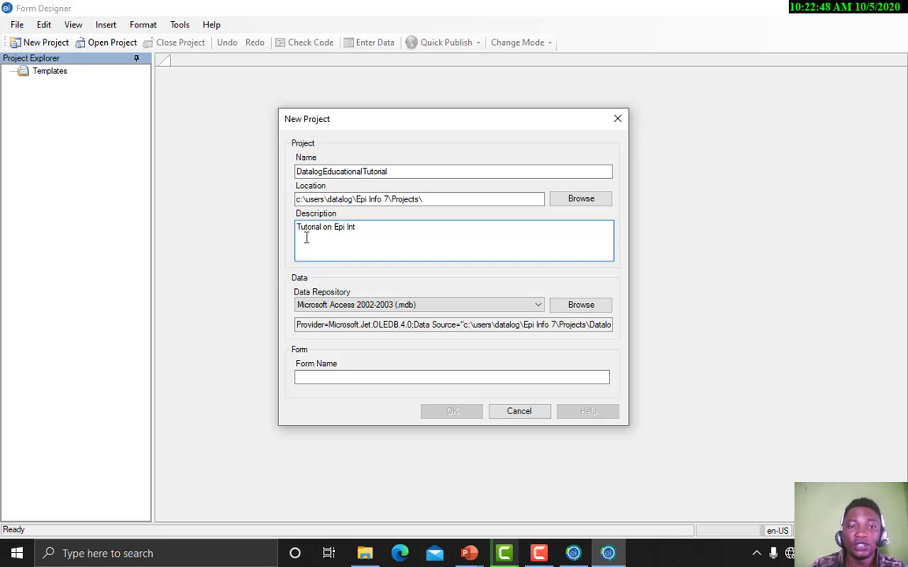
key(BackSpace)
text(fo)
key(Tab)
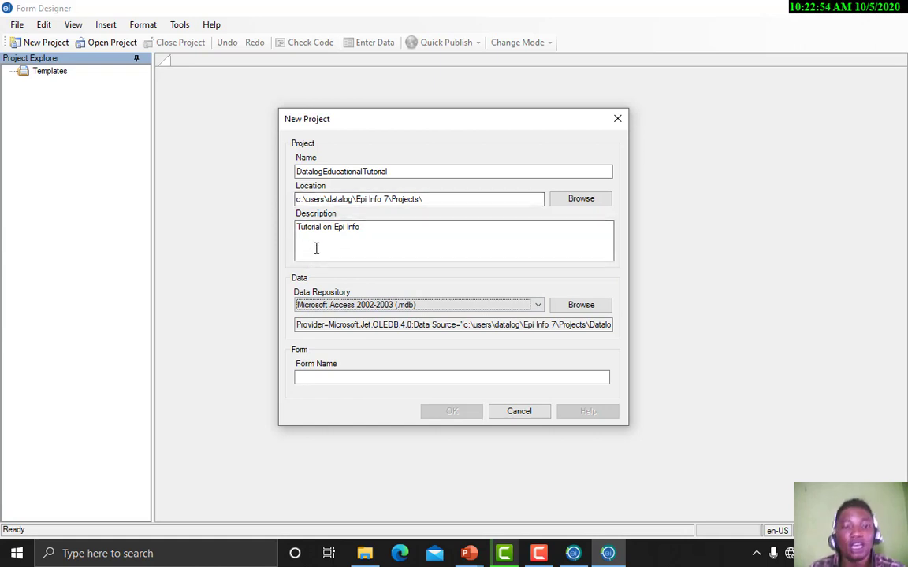
click(306, 377)
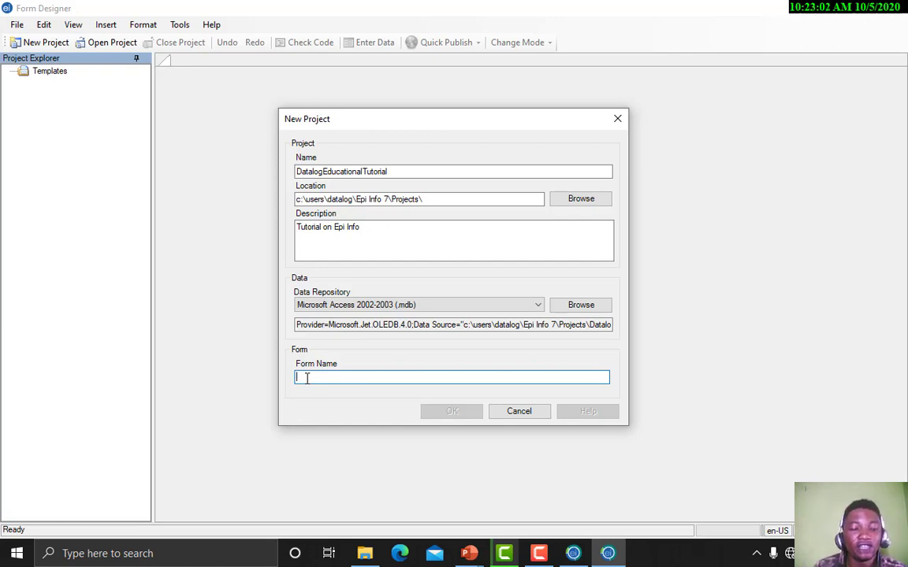
Step: Set the form name to MalariaSurvey, removing the space after 'Malaria Survey' is rejected
text(Mal)
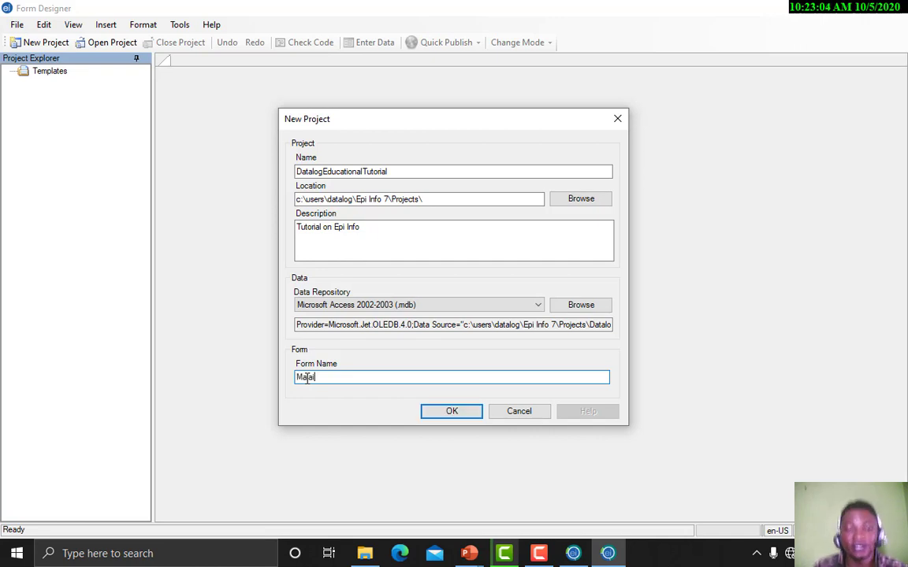
text(ariaSurvey)
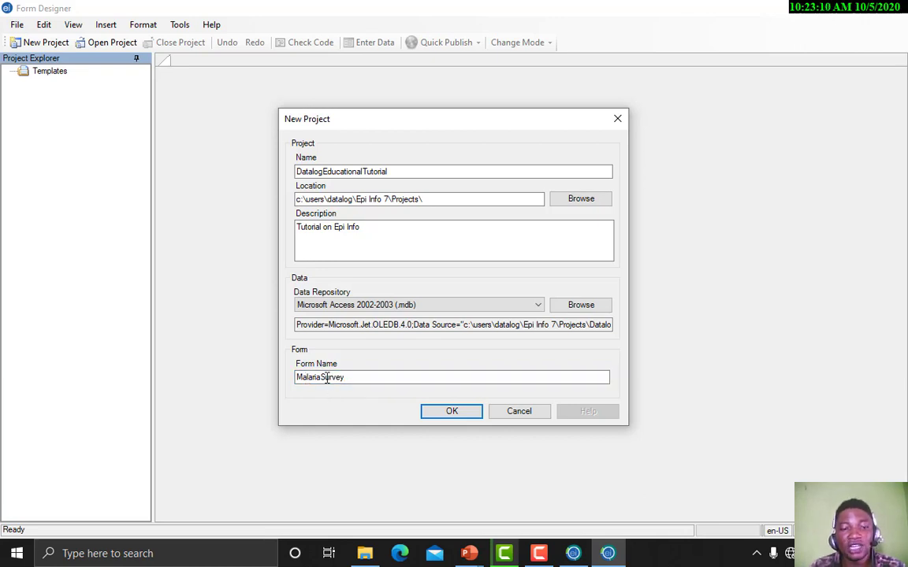
click(321, 378)
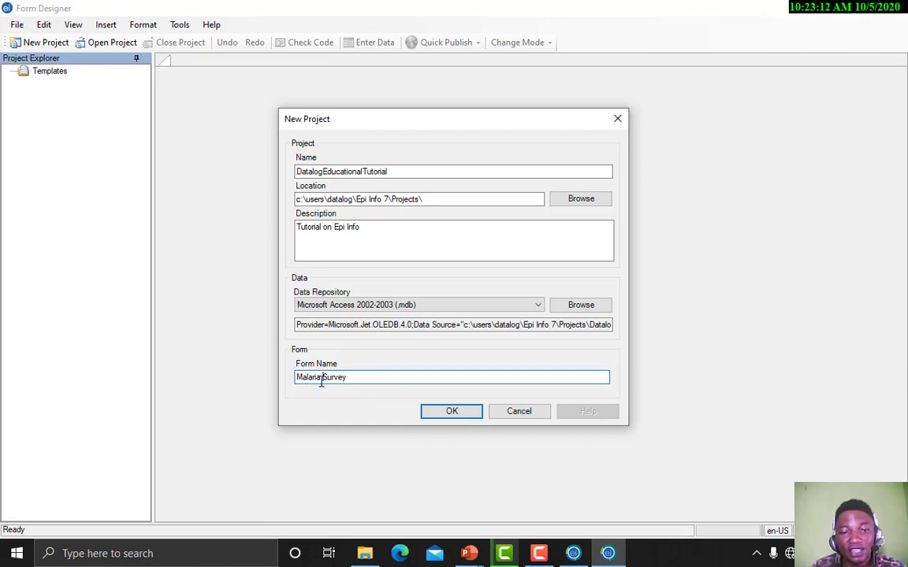
click(446, 411)
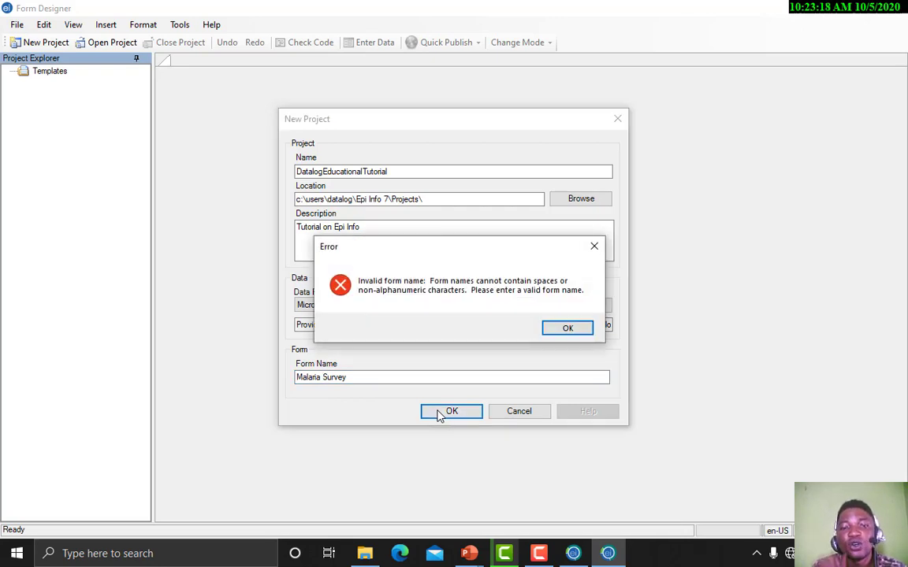
click(553, 331)
click(324, 377)
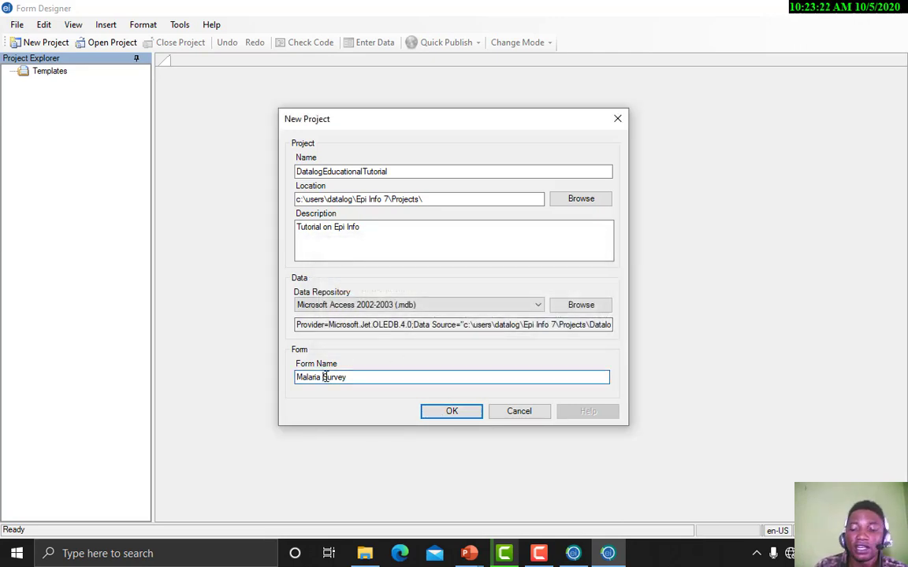
key(BackSpace)
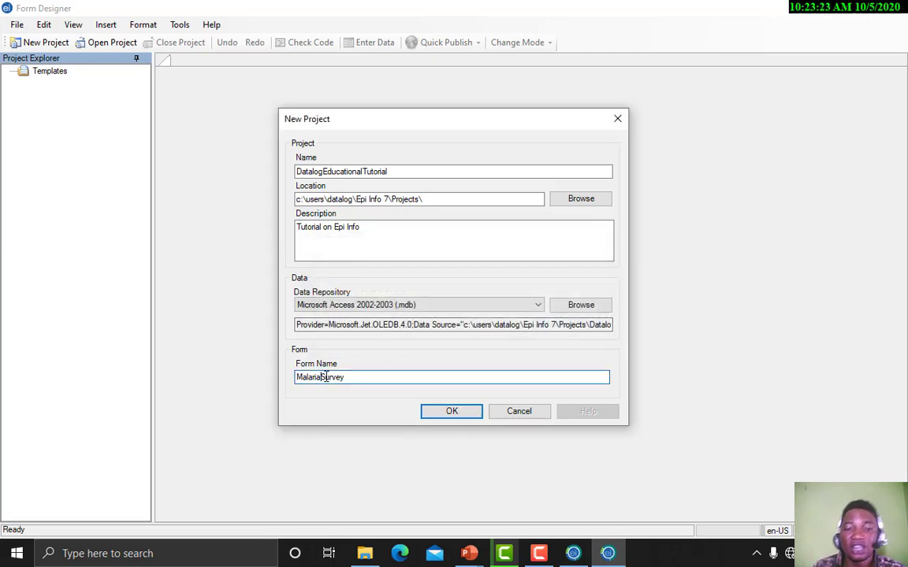
click(458, 418)
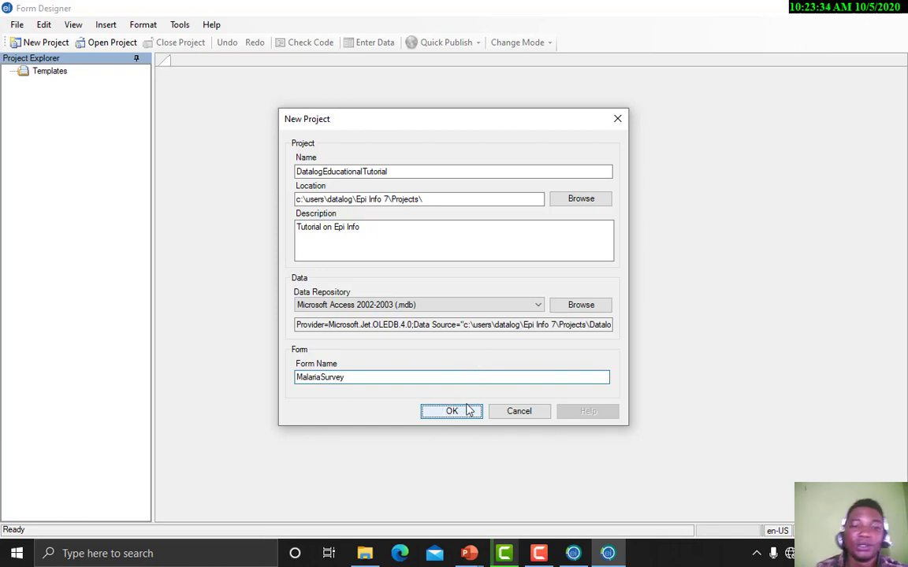
Step: Create the project and open Page 1 of the MalariaSurvey form in Project Explorer
click(465, 411)
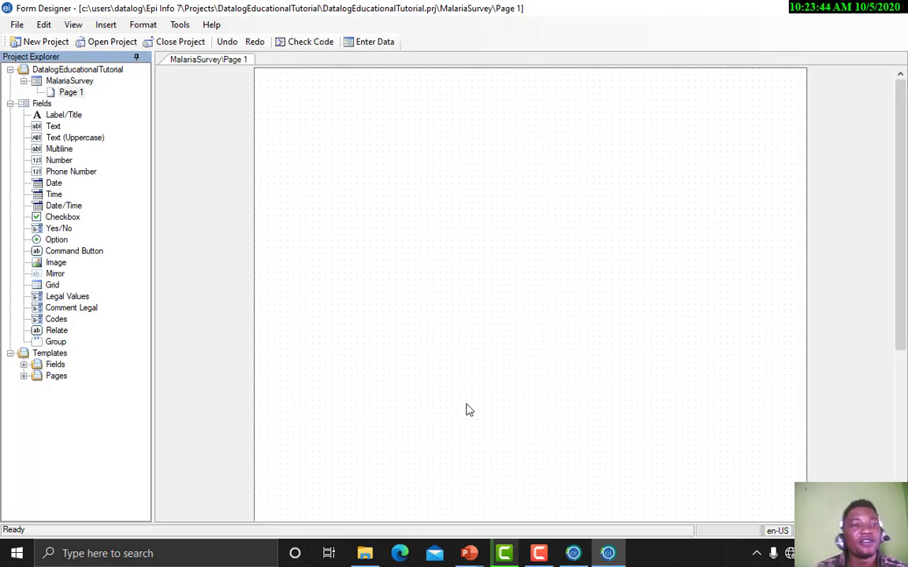
click(73, 71)
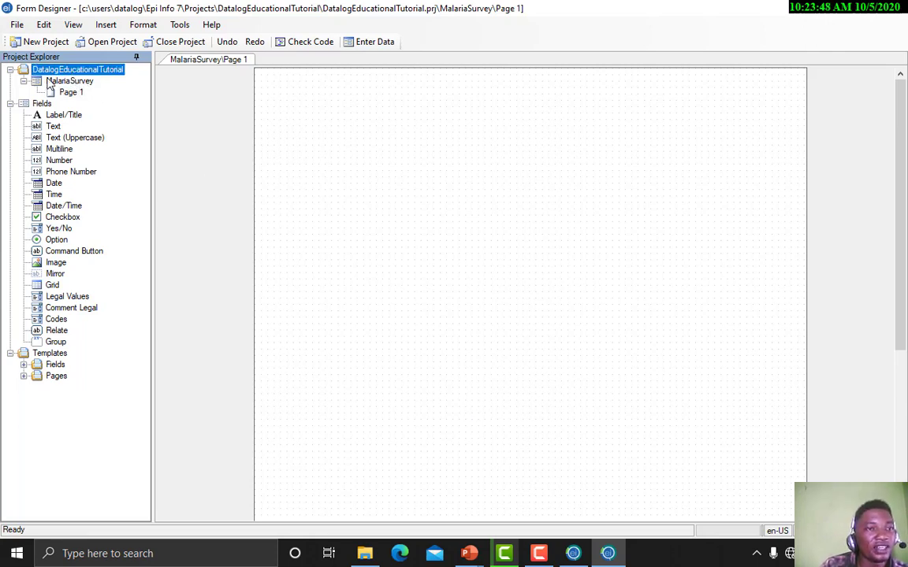
click(57, 81)
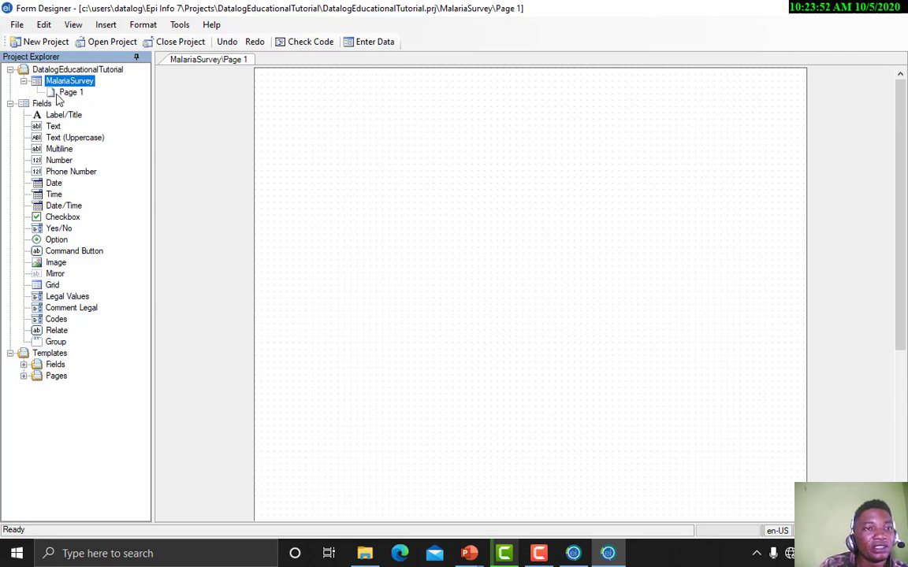
click(68, 93)
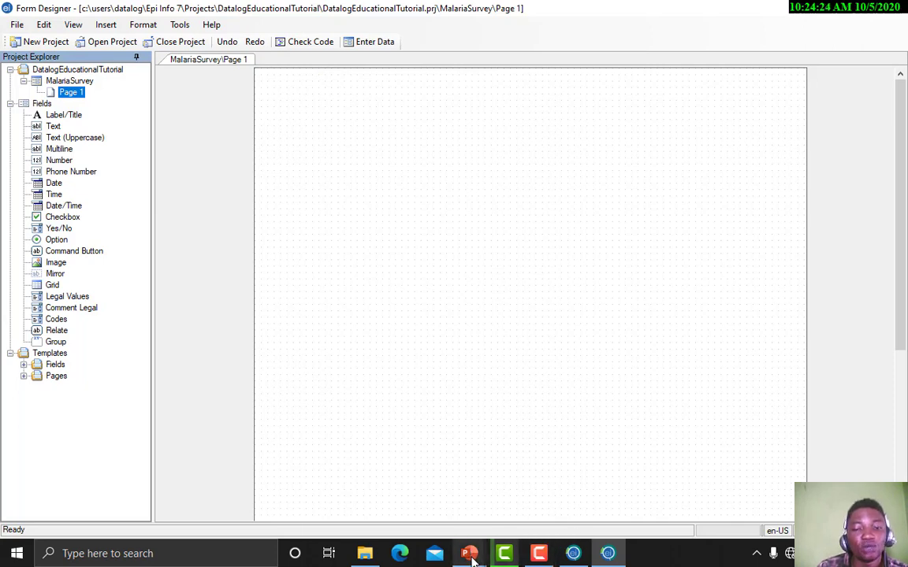
Step: Advance the slide show to the Form Designer overview slide, then return to Form Designer
mouse_move(471, 557)
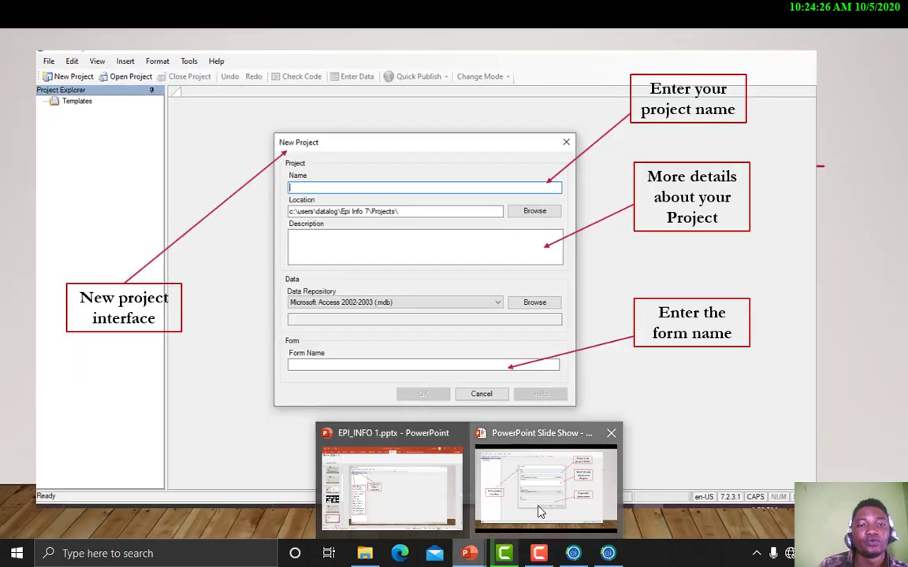
click(536, 510)
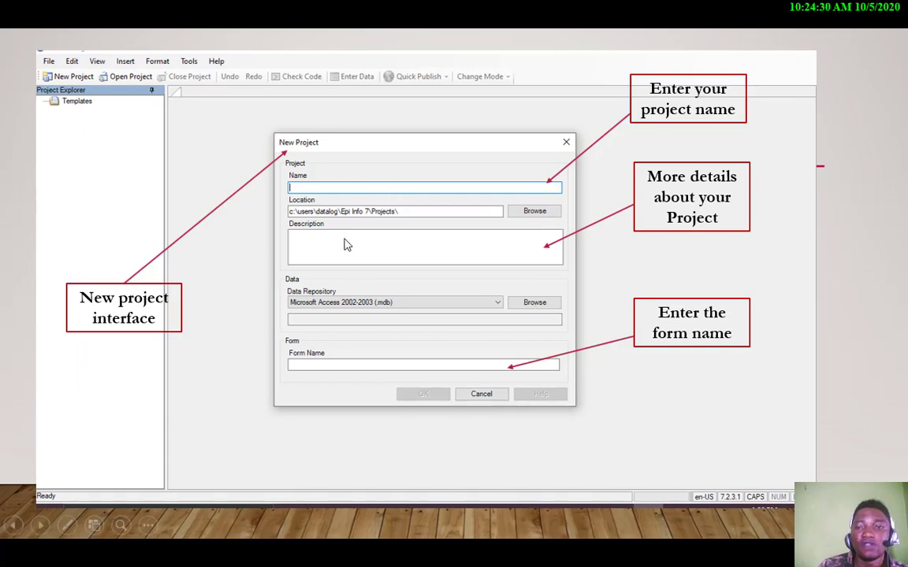
click(401, 262)
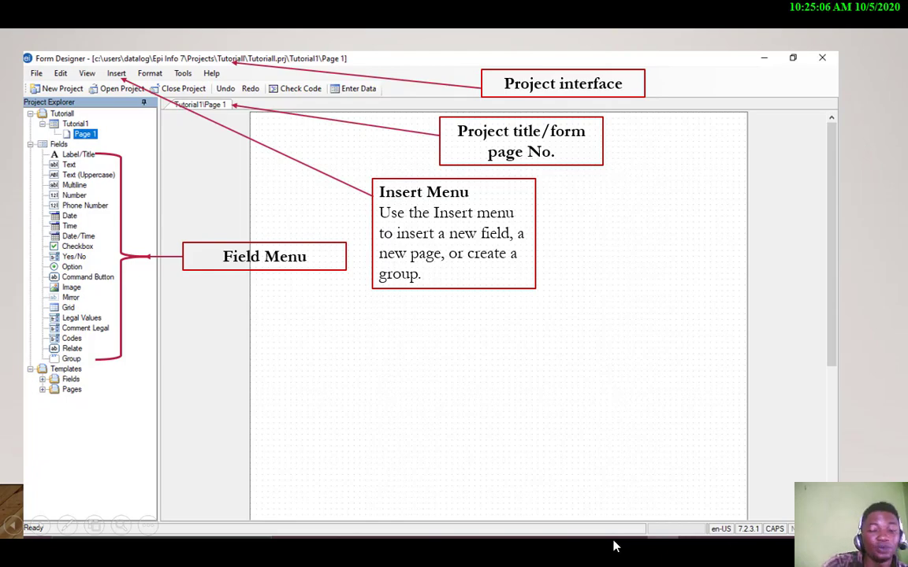
key(Escape)
mouse_move(607, 553)
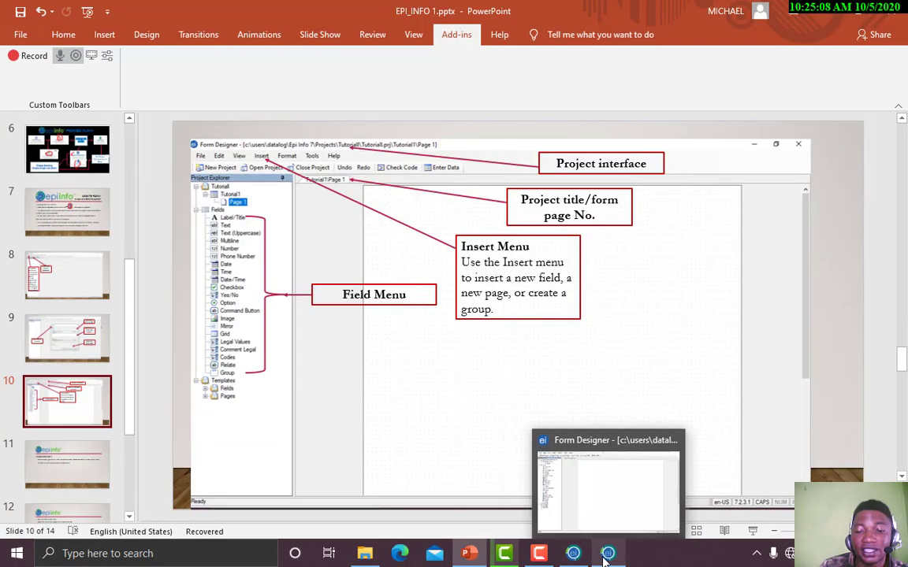
click(607, 496)
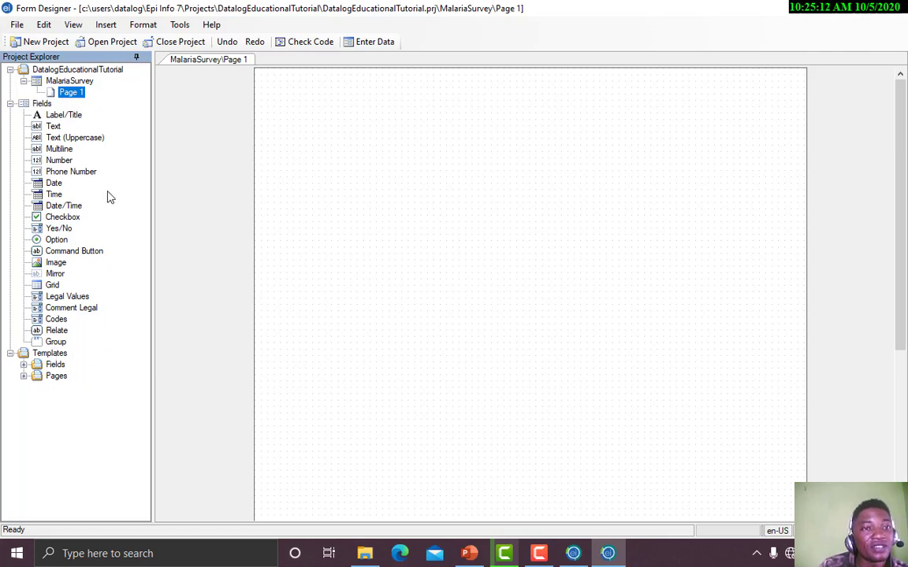
click(110, 26)
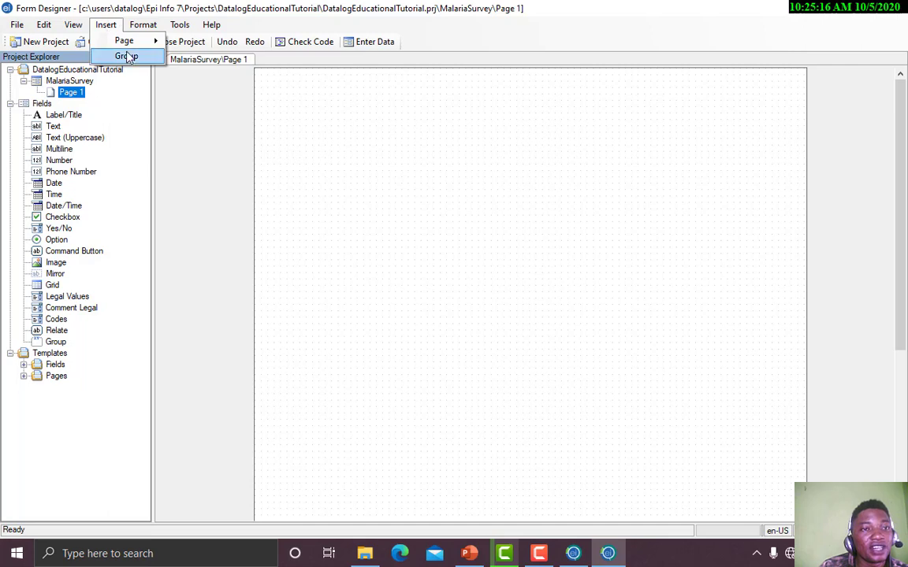
mouse_move(136, 44)
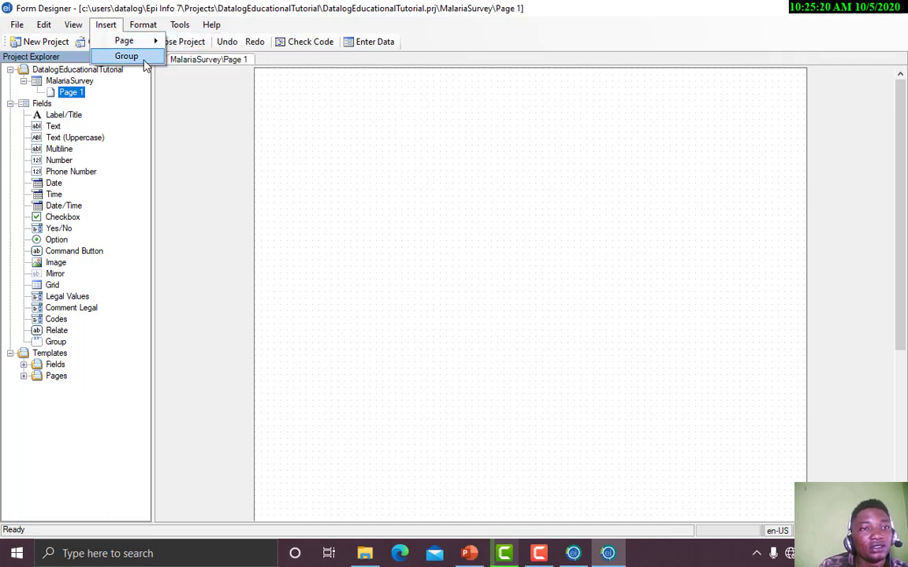
mouse_move(144, 26)
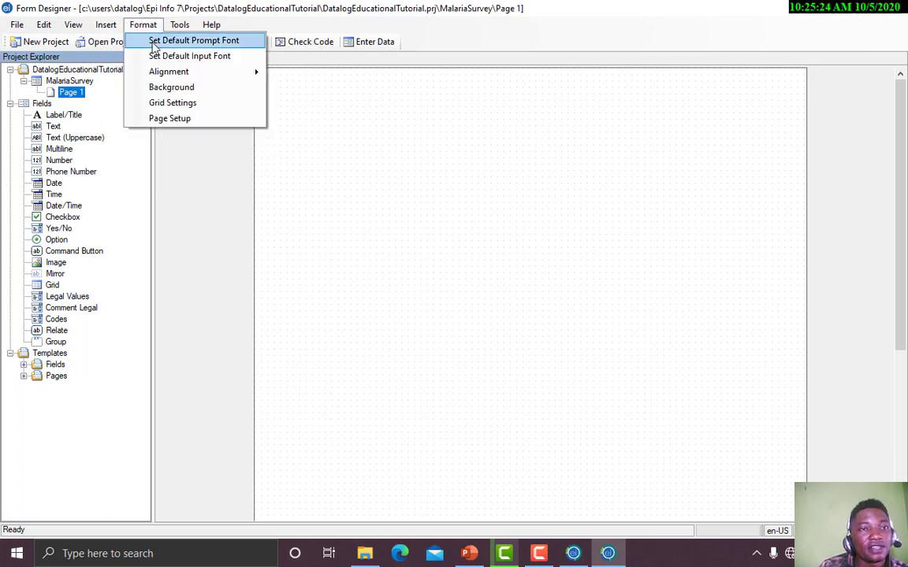
mouse_move(158, 75)
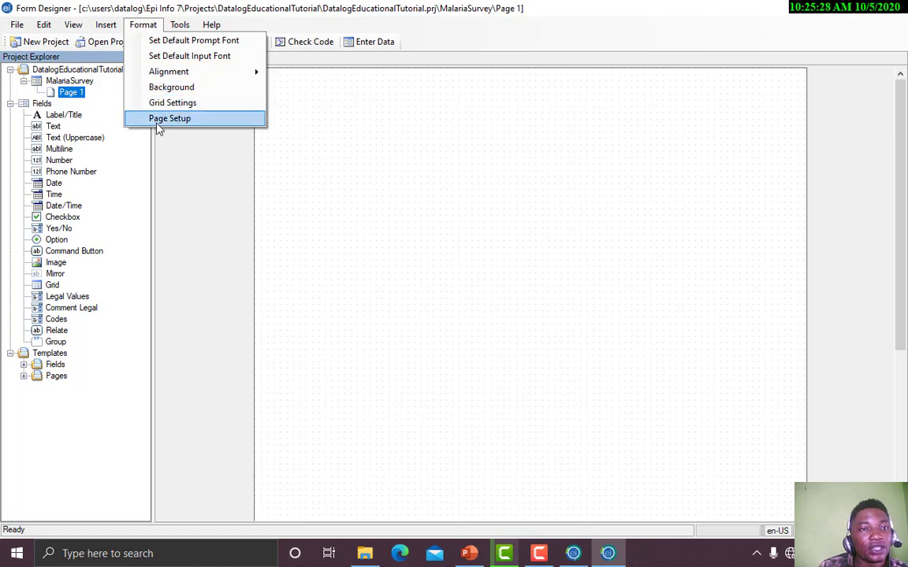
mouse_move(178, 26)
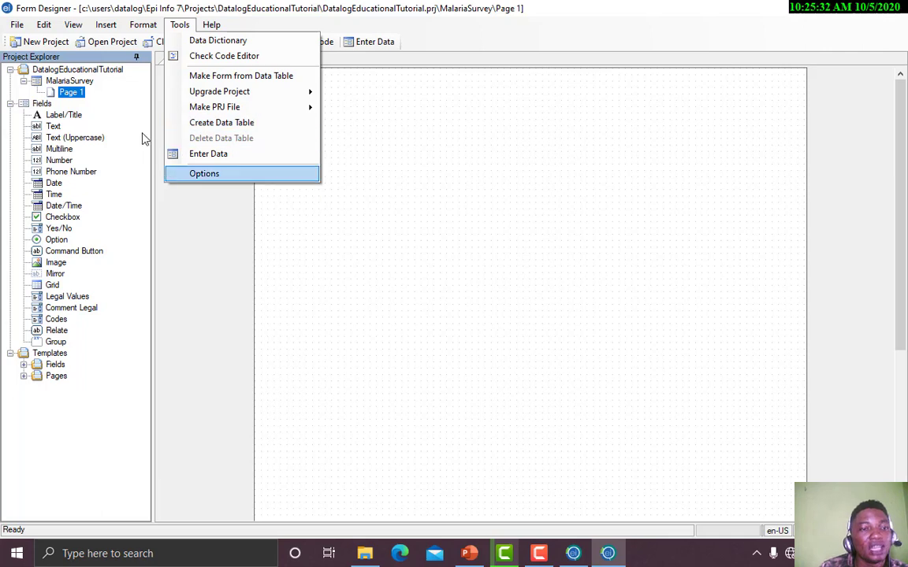
click(339, 256)
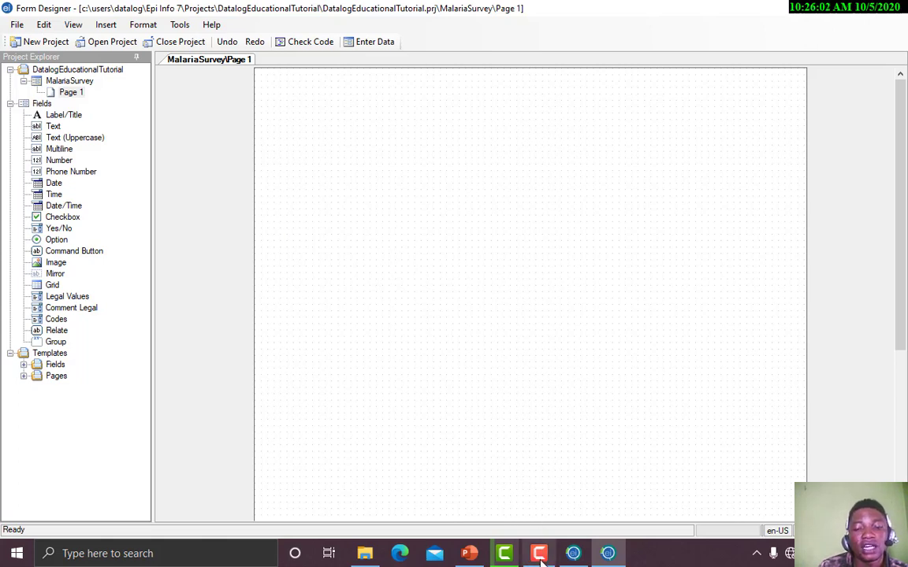
mouse_move(540, 561)
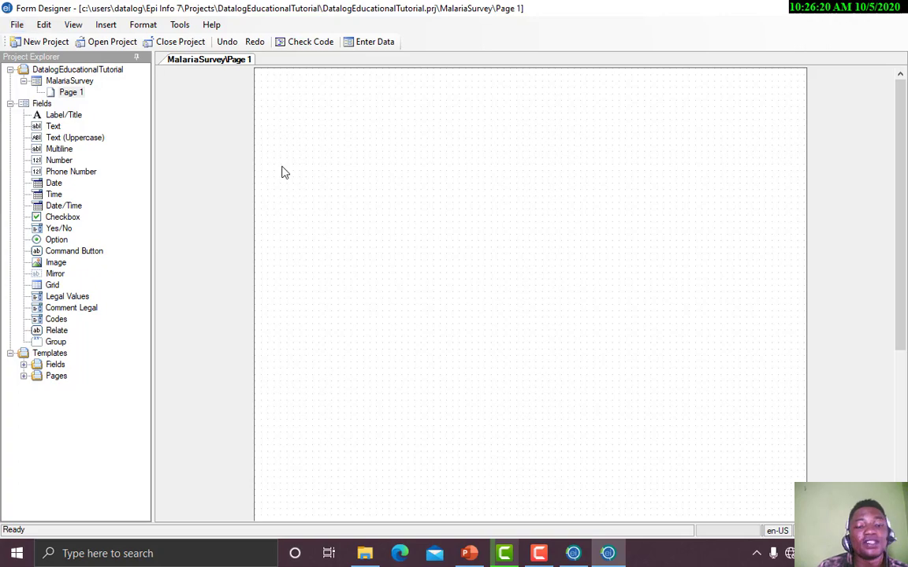
mouse_move(371, 555)
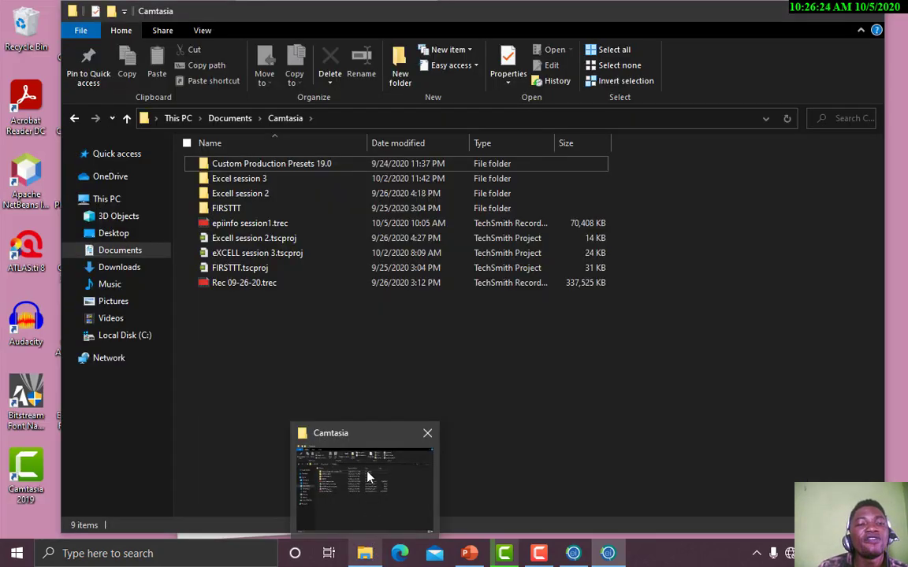
Step: Maximize File Explorer and open the Local Disk (C:) drive from This PC
click(367, 477)
click(95, 201)
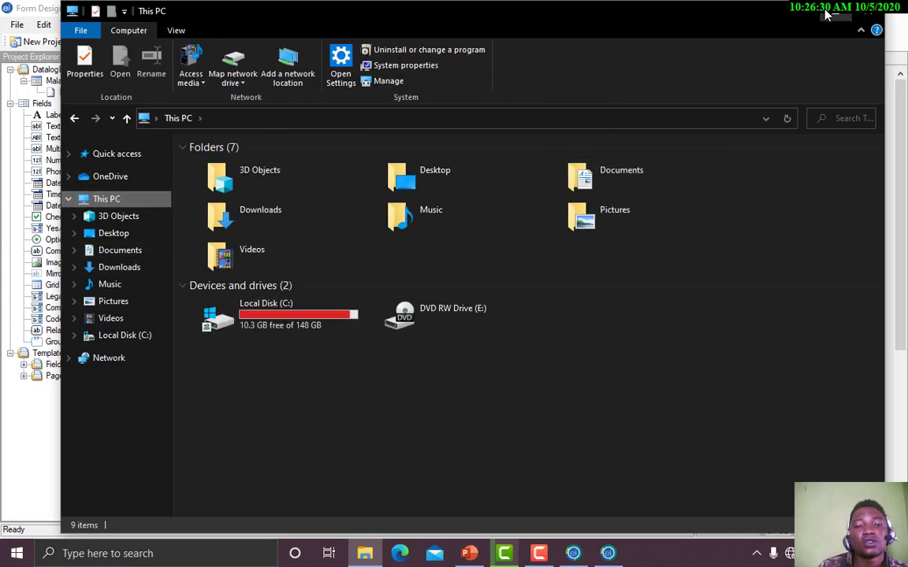
click(839, 12)
double_click(220, 276)
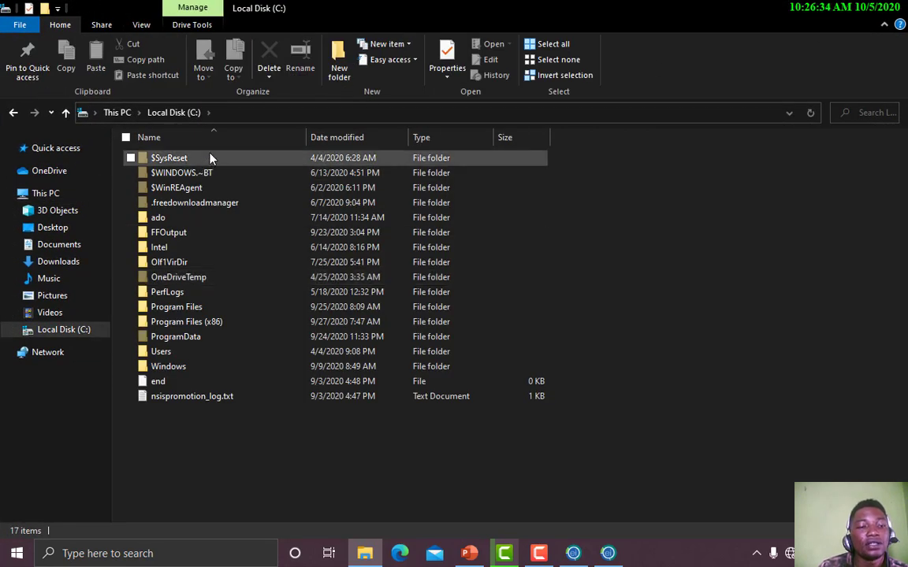
Step: Open Program Files and scroll through the list of installed programs
click(218, 315)
double_click(219, 315)
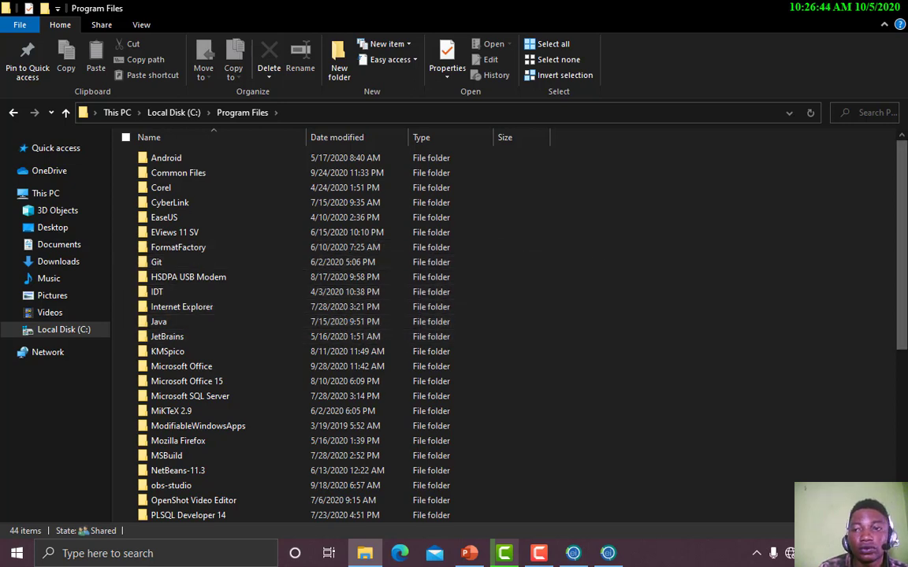
scroll(903, 178, down, 2)
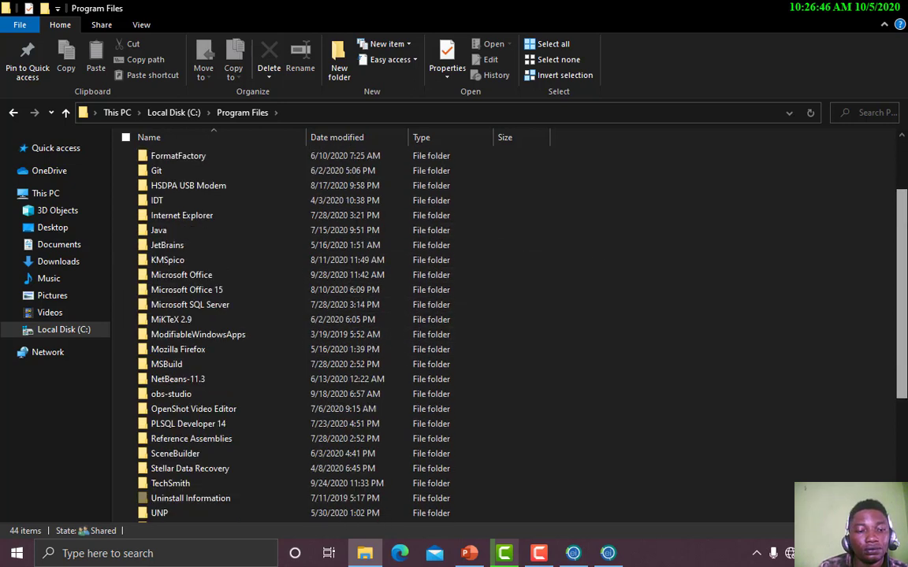
scroll(905, 383, down, 4)
scroll(900, 273, up, 5)
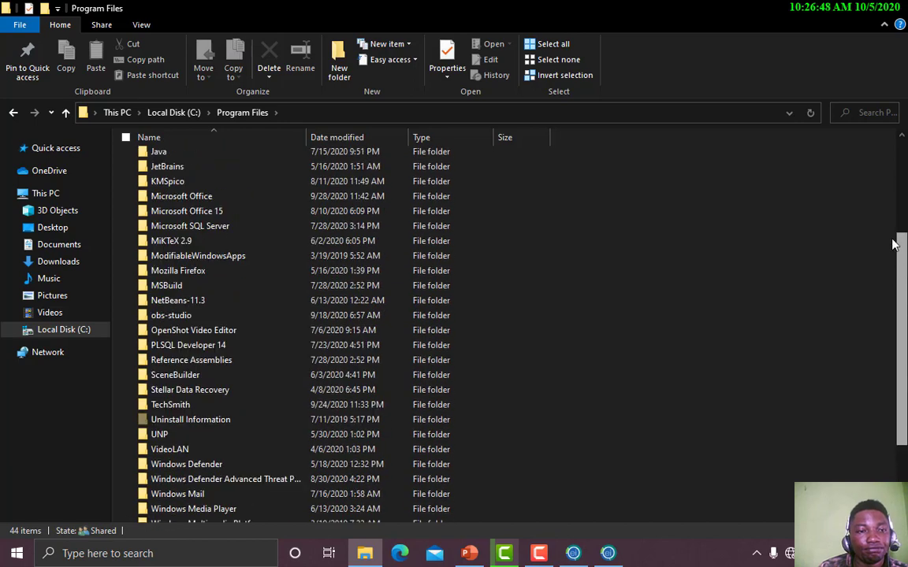
scroll(887, 208, up, 2)
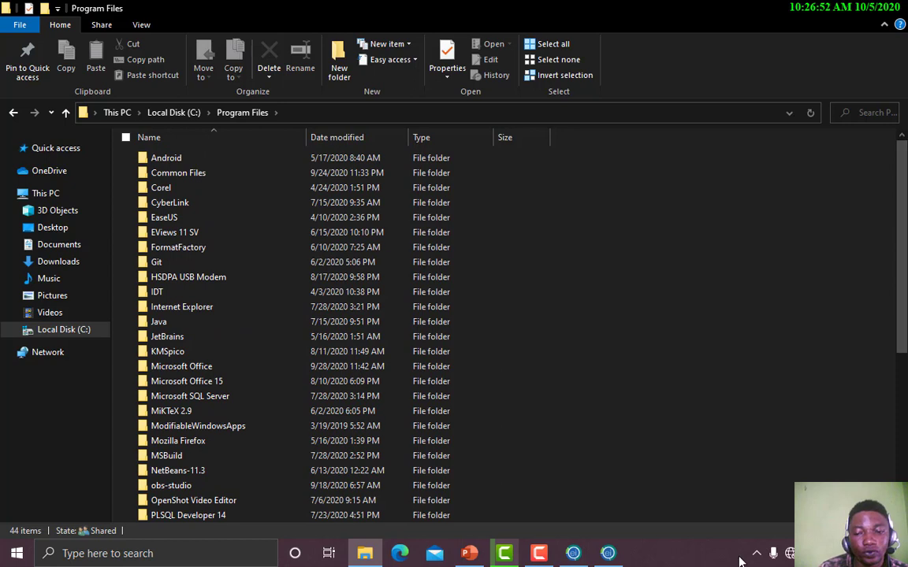
click(537, 555)
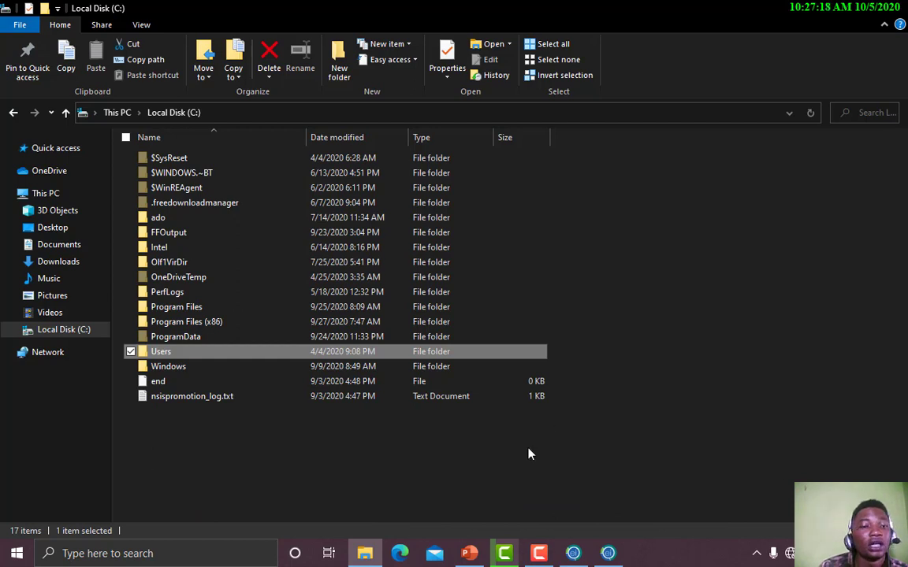
Step: Drill into Users, the user profile folder, Epi Info 7 and its Resources folder
double_click(252, 355)
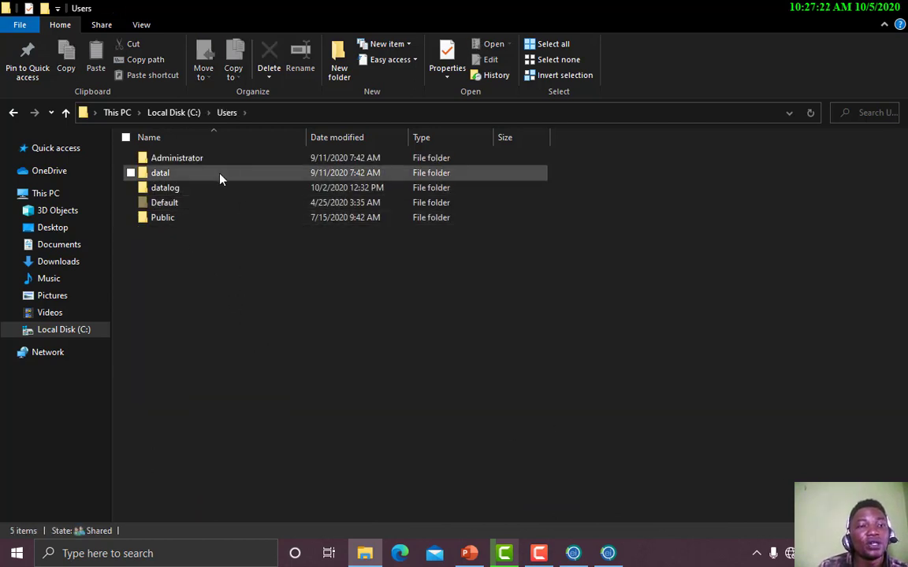
double_click(179, 190)
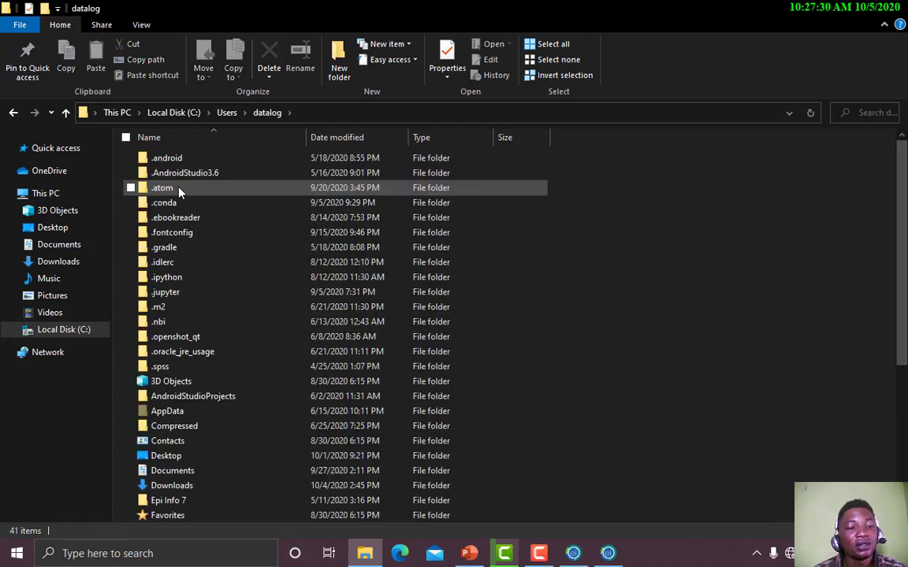
scroll(903, 276, down, 4)
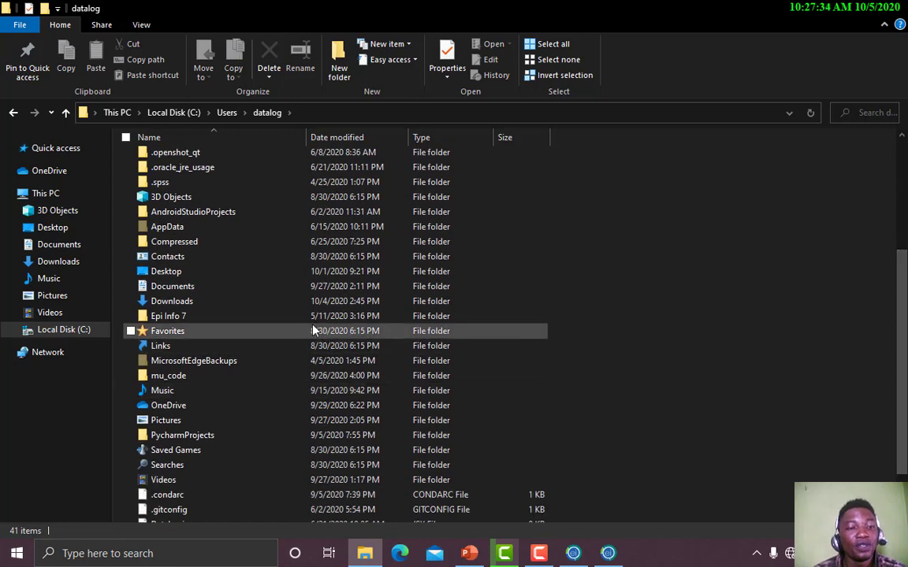
double_click(308, 318)
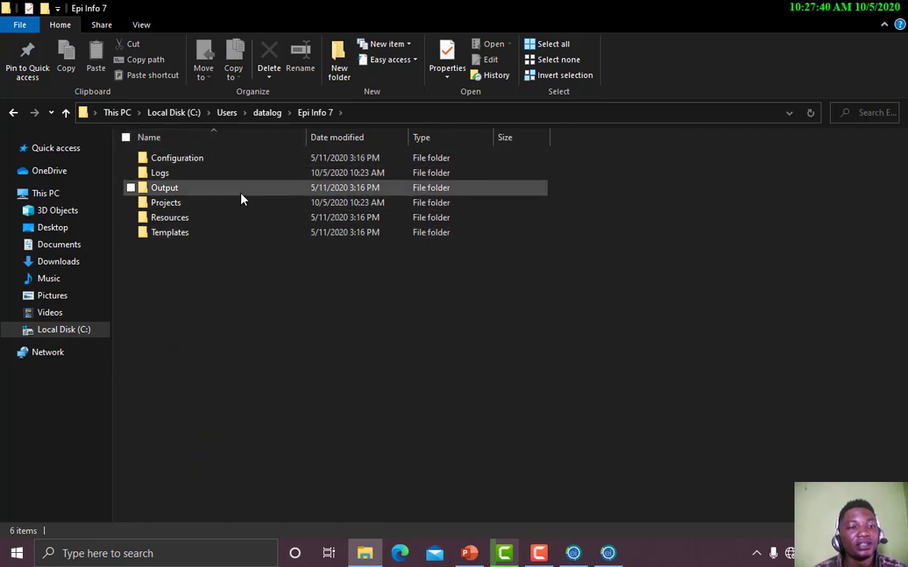
double_click(158, 213)
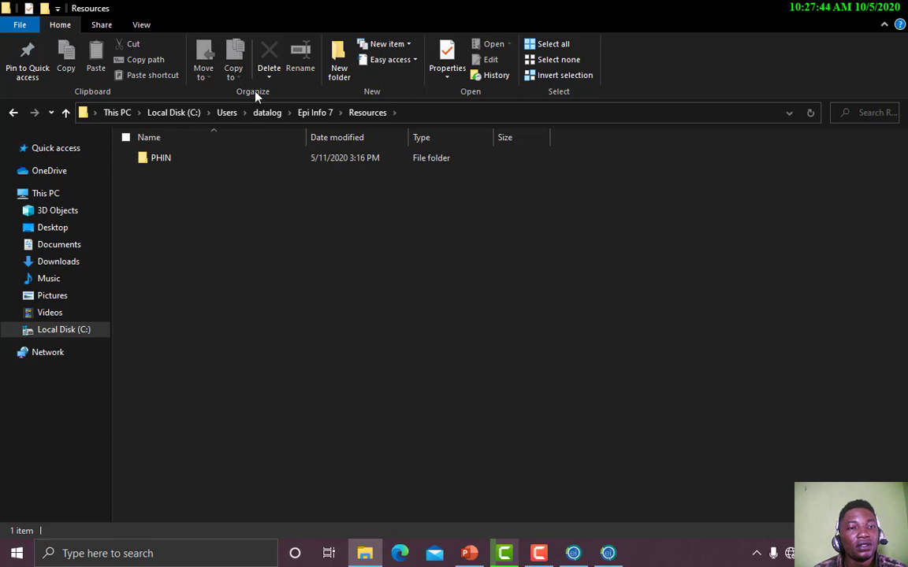
Step: Step back up through Epi Info 7 and the user profile folder to Users
click(319, 115)
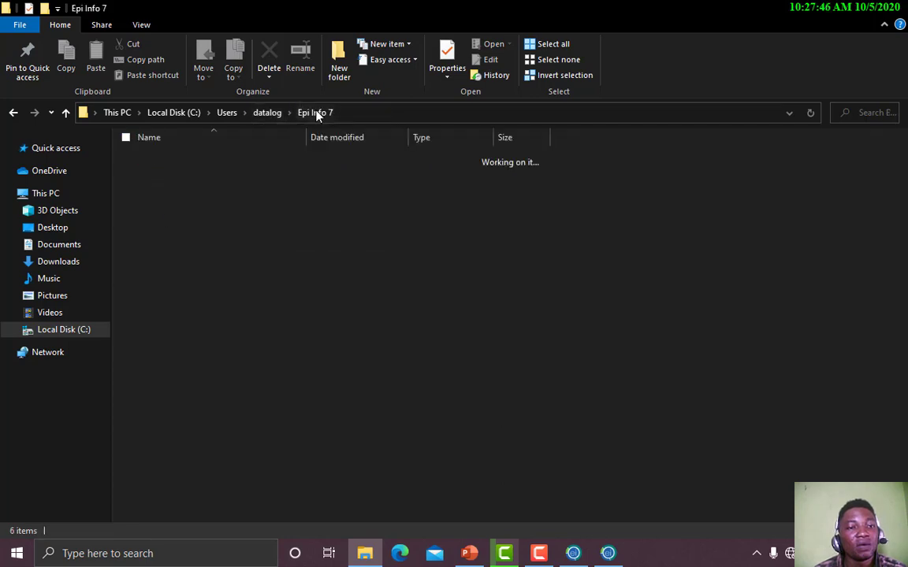
click(264, 112)
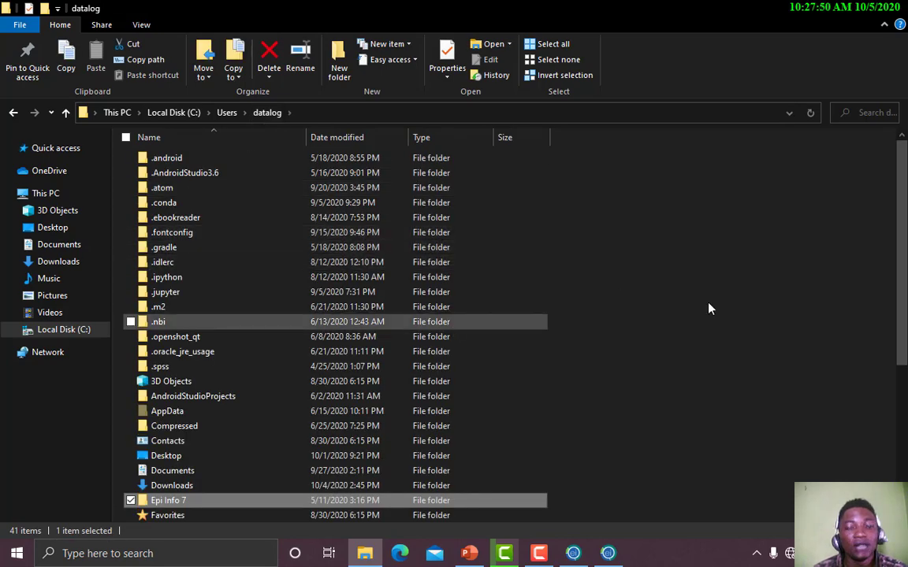
scroll(334, 331, down, 5)
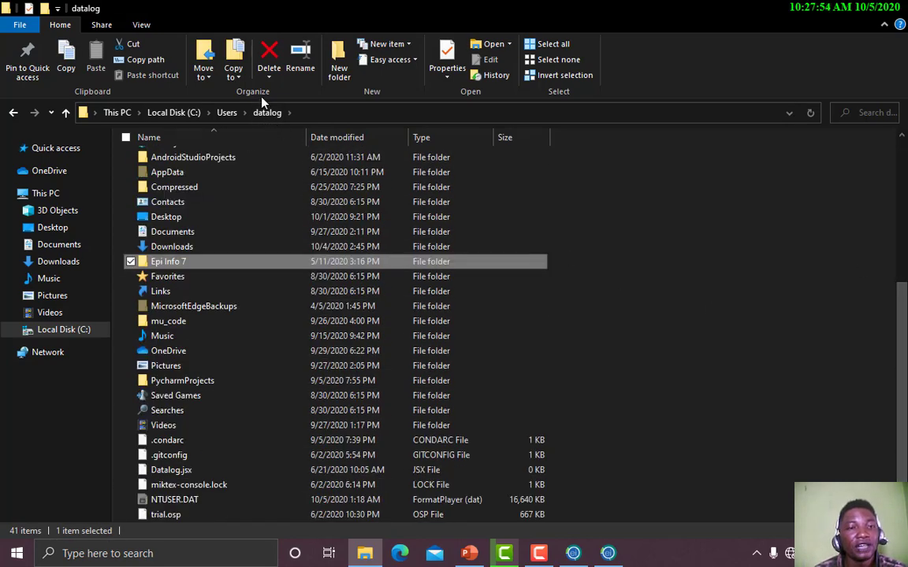
click(223, 114)
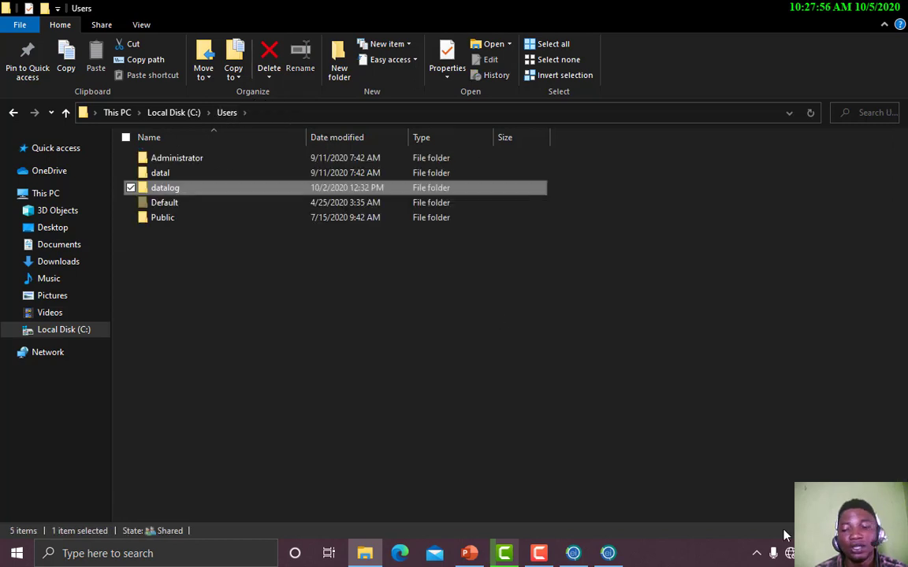
Step: Go from Local Disk (C:) through Program Files (x86) and CDC into the Epi Info 7 installation folder
mouse_move(539, 554)
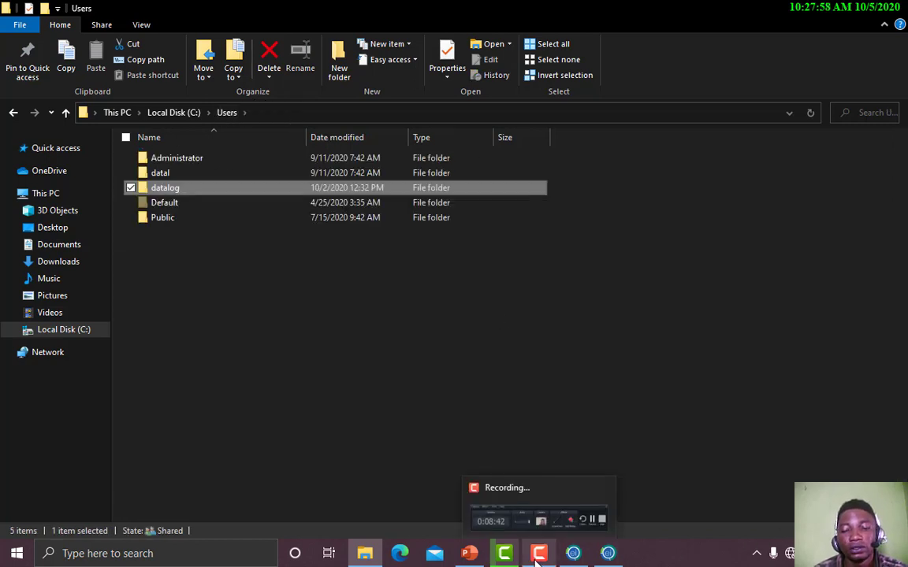
click(581, 512)
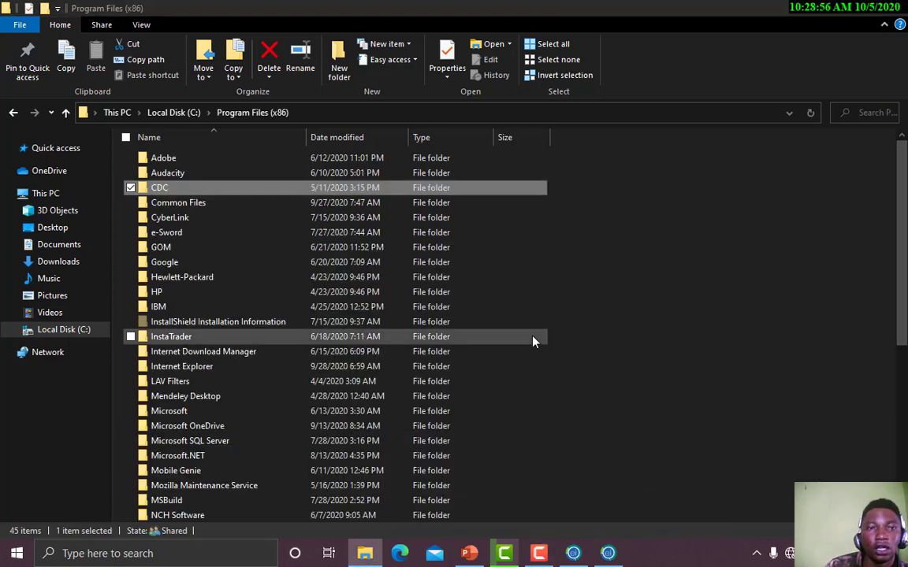
click(170, 115)
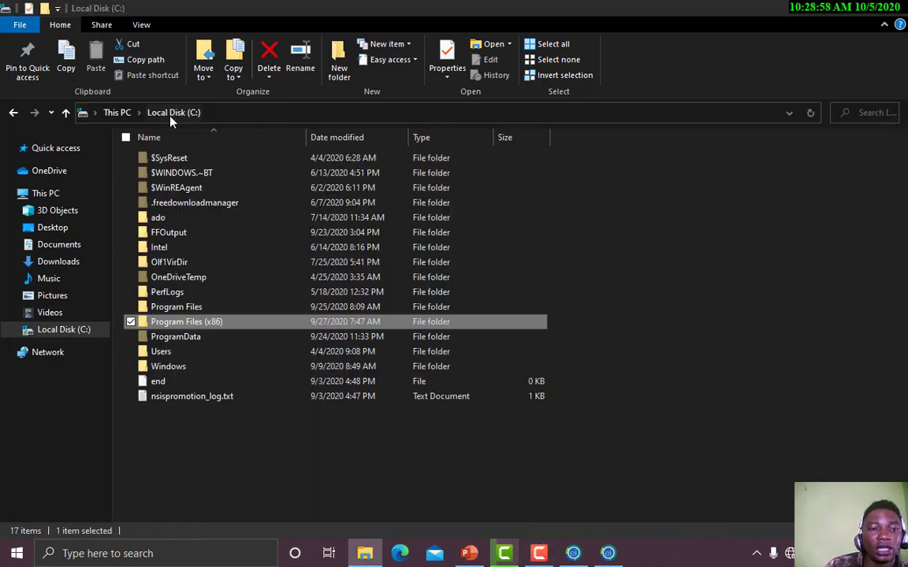
double_click(158, 324)
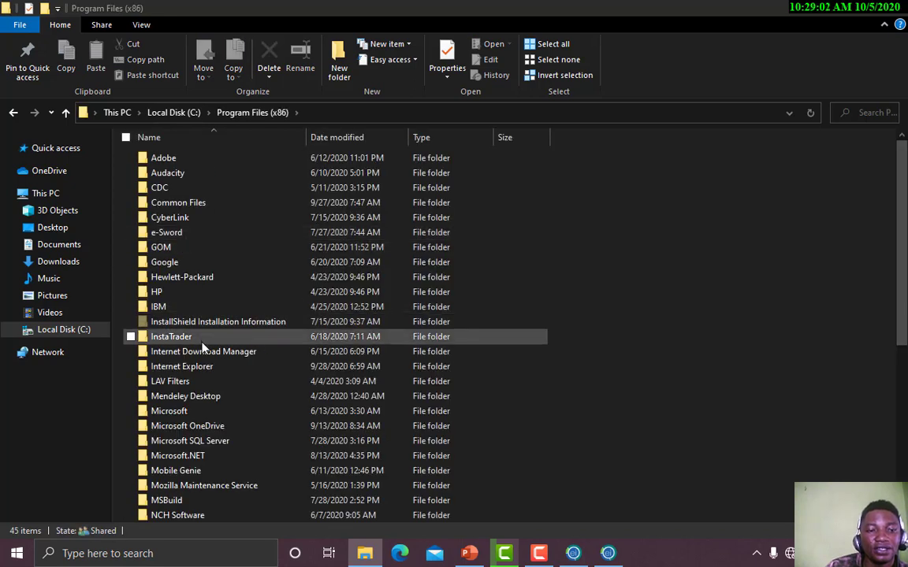
double_click(164, 189)
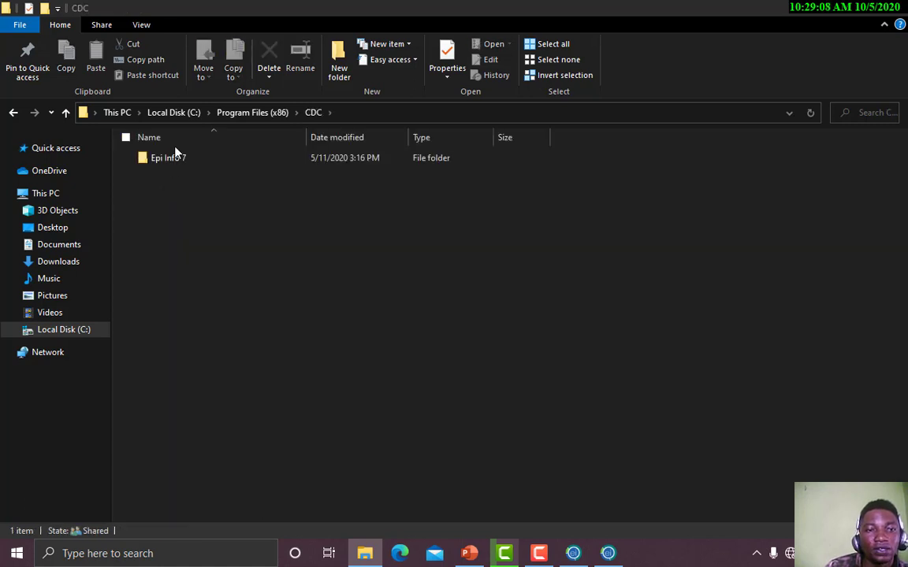
double_click(169, 159)
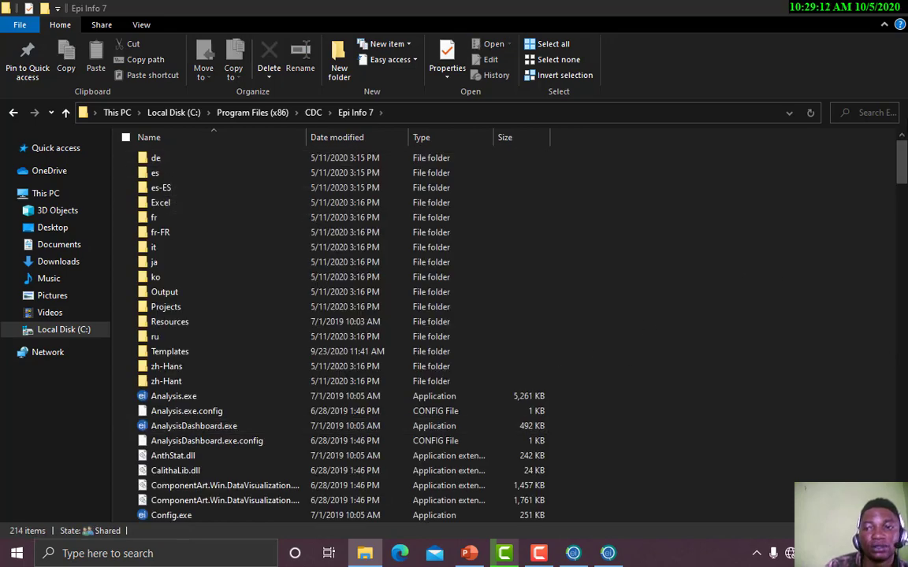
mouse_move(901, 169)
mouse_down()
mouse_move(902, 394)
mouse_move(899, 155)
mouse_up()
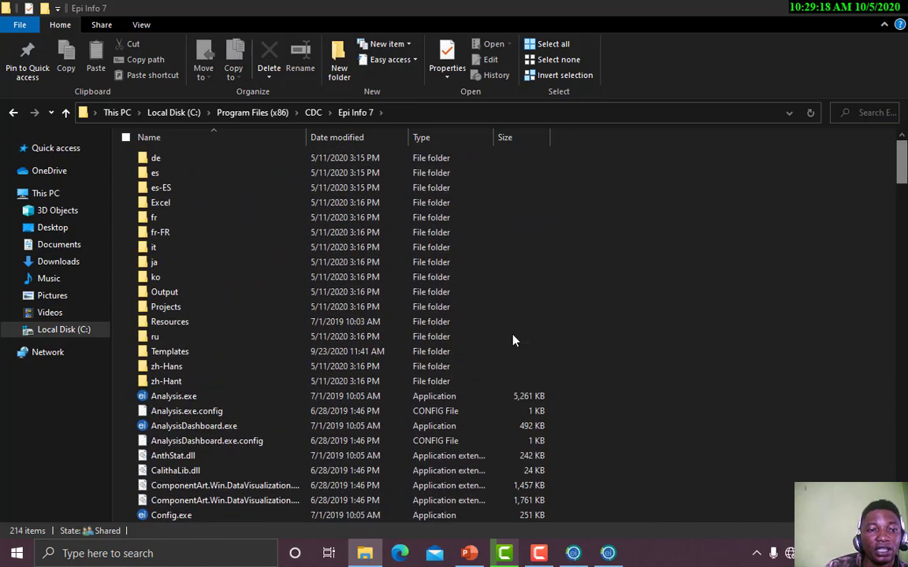
Step: Look into Resources, then open Projects and its Sample project folder
double_click(306, 327)
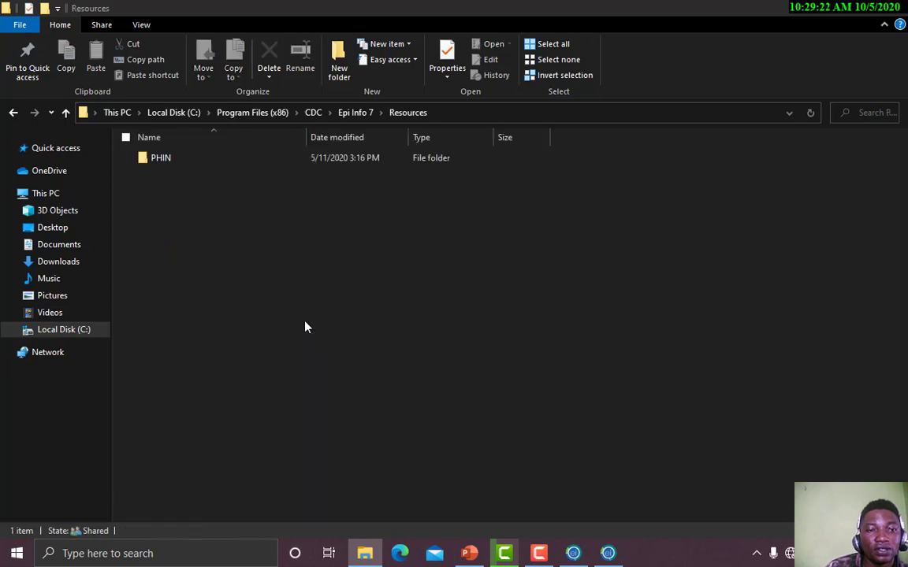
click(338, 114)
double_click(178, 307)
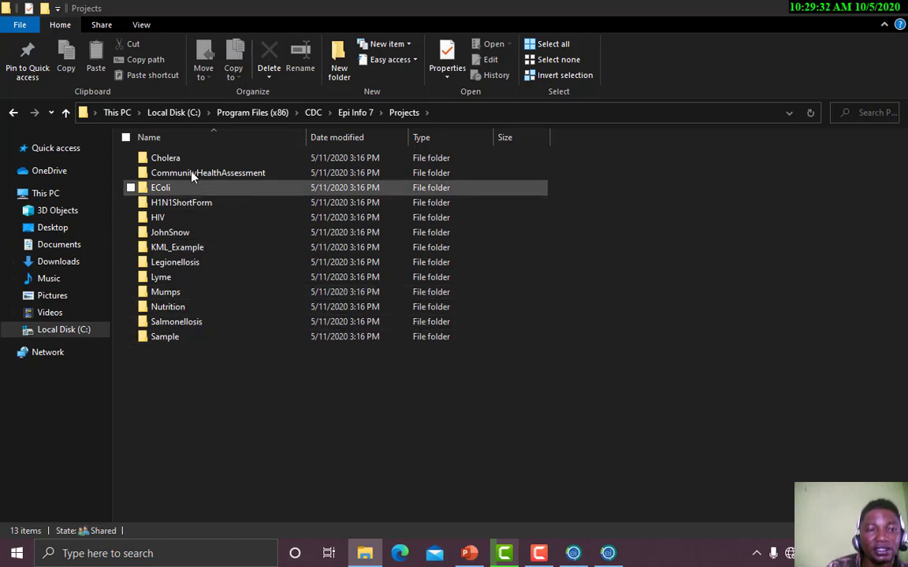
double_click(170, 342)
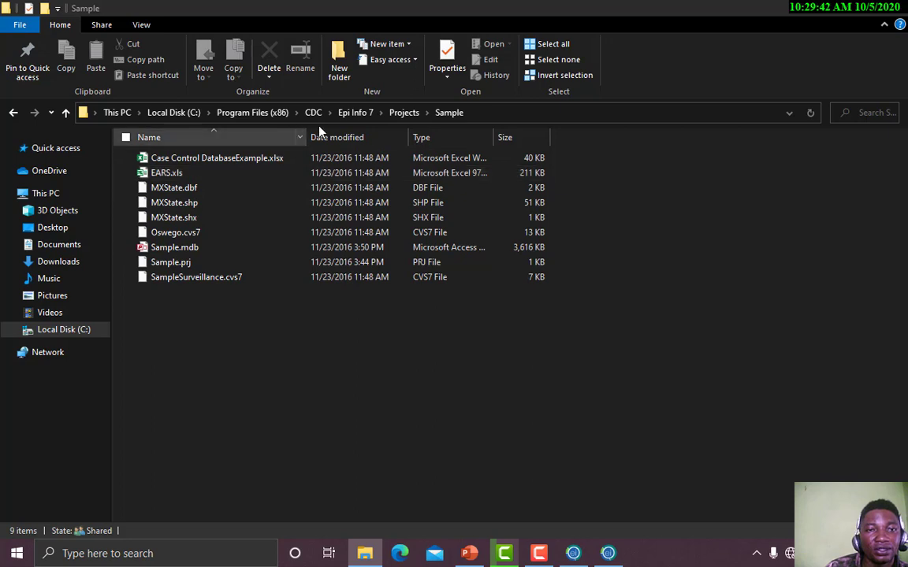
Step: View the Cholera project, then open CommunityHealthAssessment and select AsthmaTable.xls
click(402, 113)
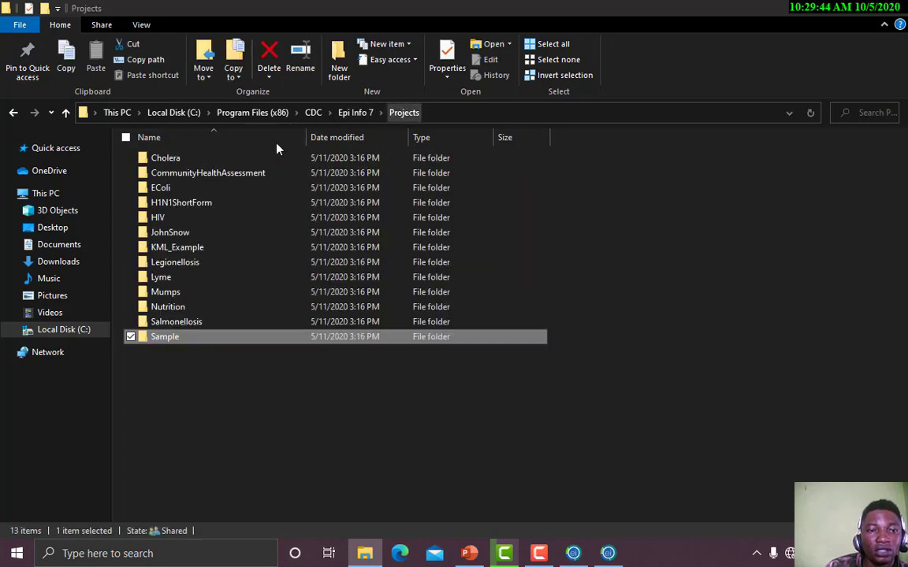
click(187, 161)
double_click(187, 160)
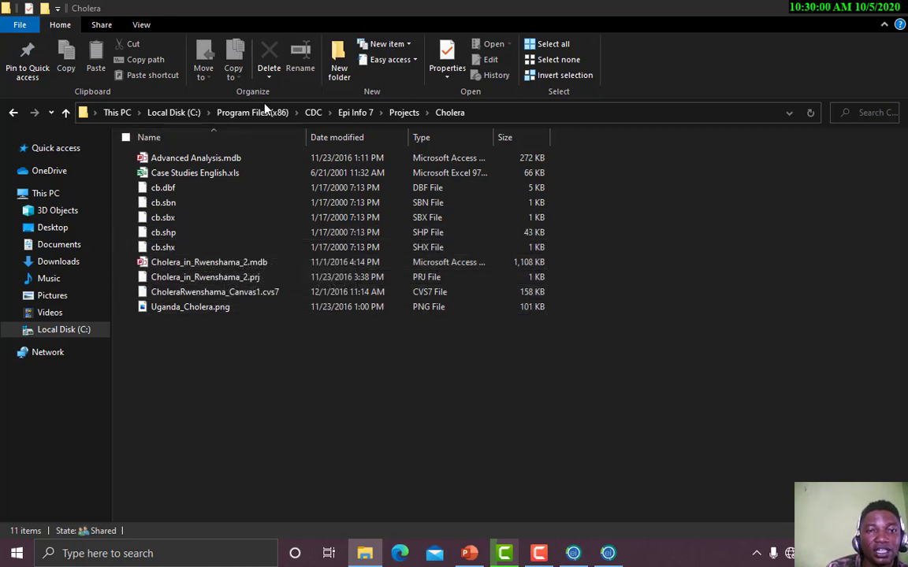
click(403, 112)
double_click(258, 175)
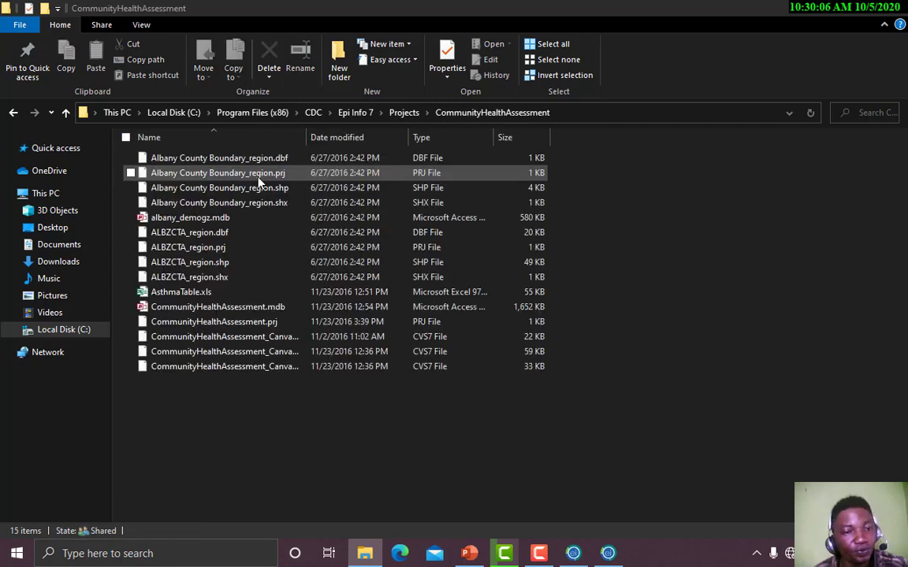
click(203, 296)
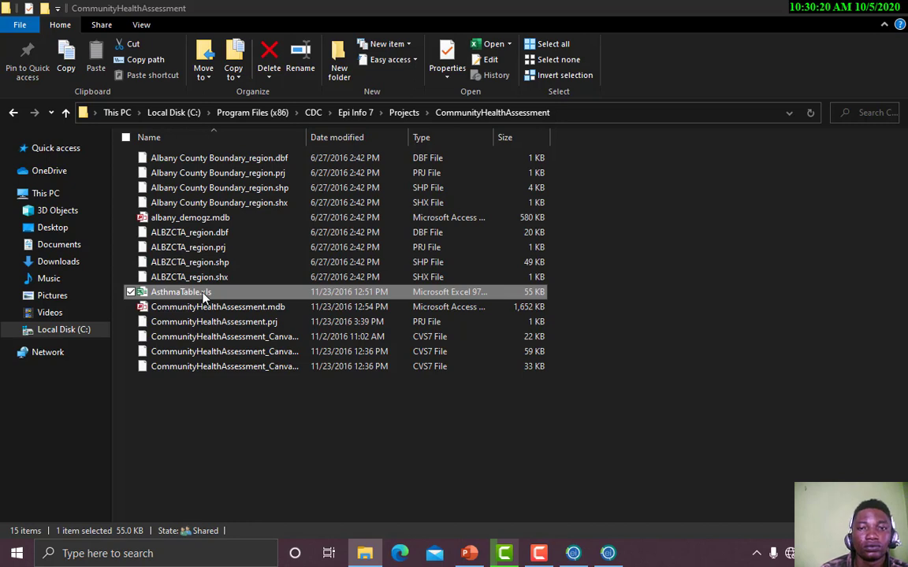
Step: Open AsthmaTable.xls in Excel and browse the survey records, such as gender and DOB values
double_click(204, 296)
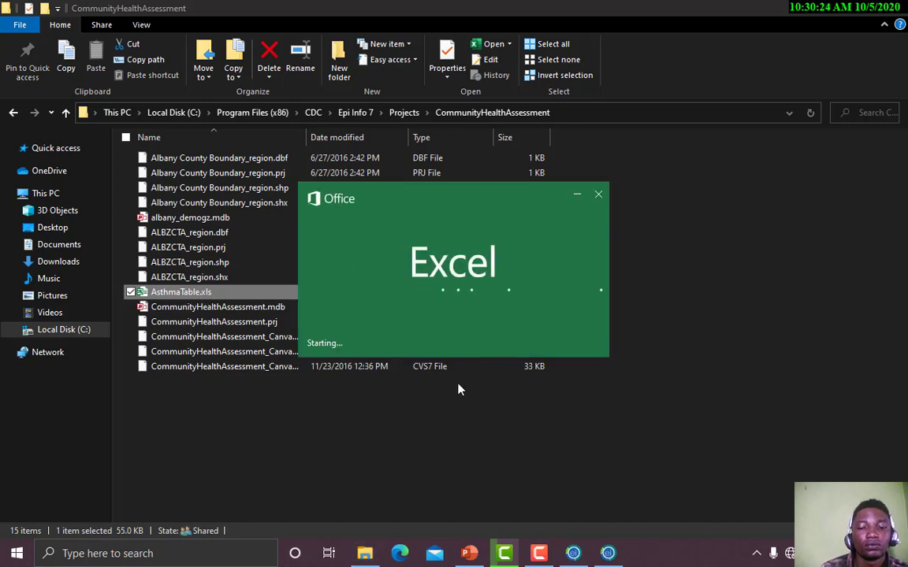
mouse_move(546, 558)
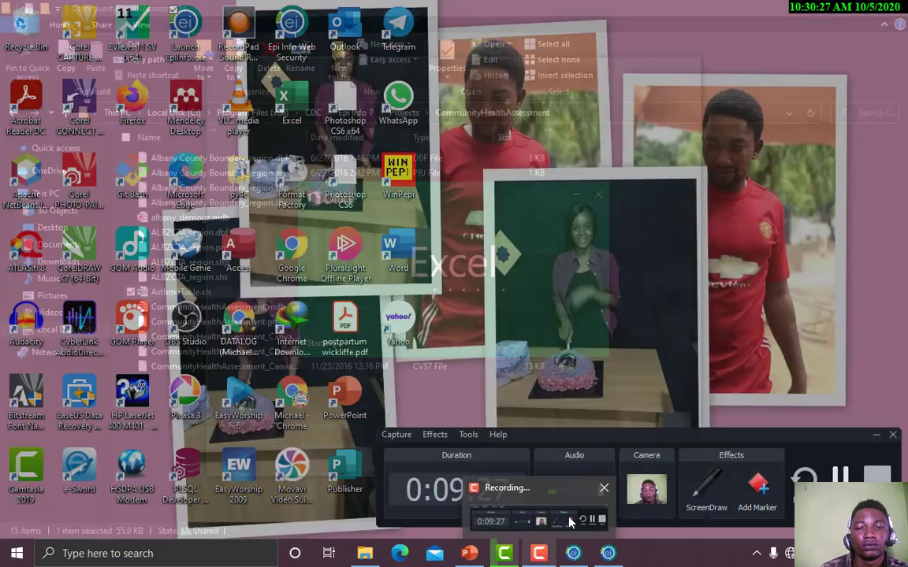
click(512, 497)
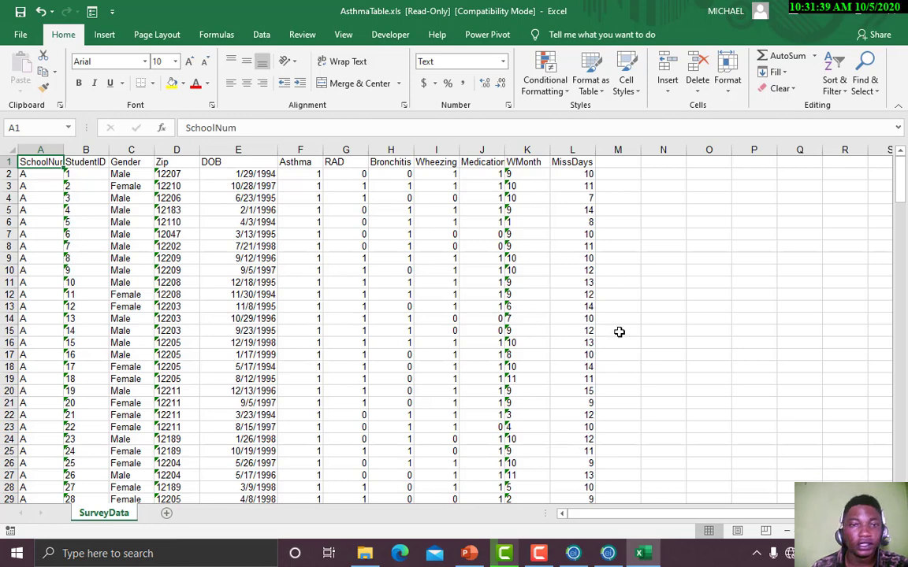
click(147, 182)
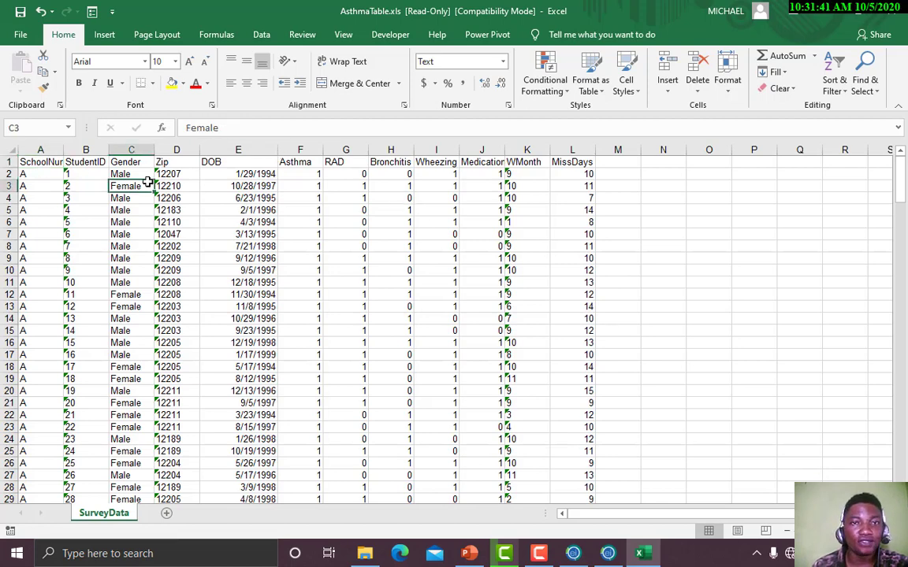
click(205, 284)
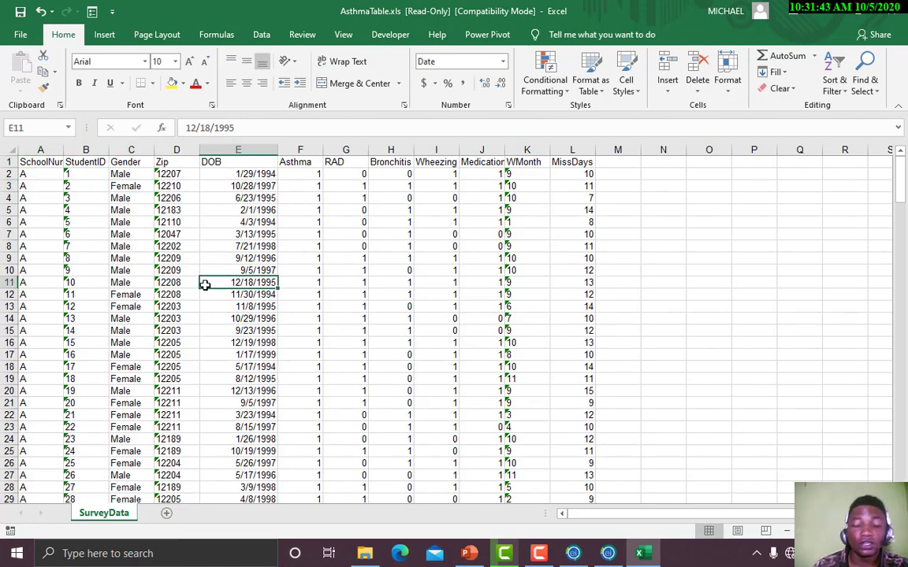
key(Down)
key(Down)
key(Down)
key(Down)
key(Down)
key(Down)
key(Down)
key(Down)
key(Down)
key(Down)
key(Down)
key(Down)
key(Down)
key(Down)
key(Down)
key(Down)
key(Down)
key(Down)
key(Down)
key(Down)
key(Down)
key(Down)
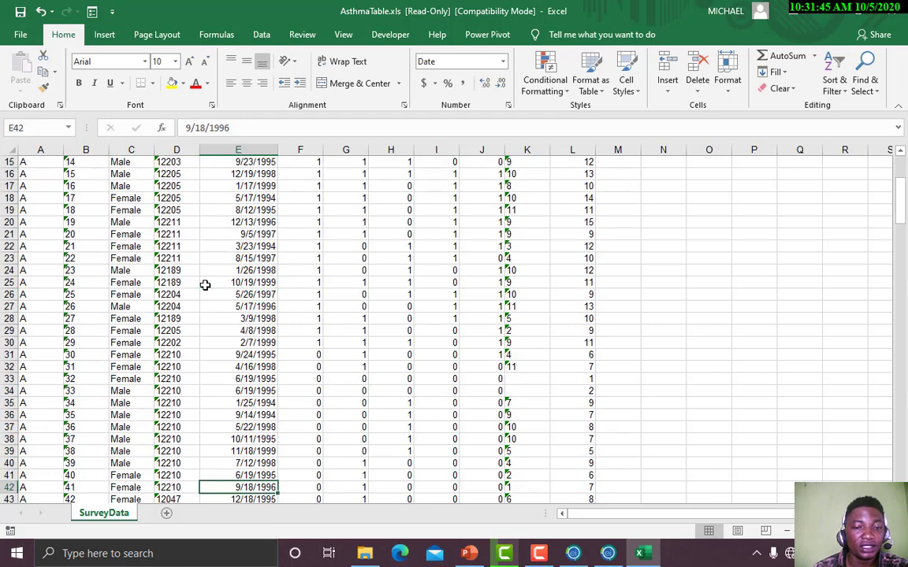
key(Down)
key(Down)
key(Down)
key(Down)
key(Down)
key(Down)
key(Down)
key(Down)
key(Down)
key(Down)
key(Down)
key(Down)
key(Down)
key(Down)
key(Down)
key(Down)
key(Down)
key(Down)
key(Down)
key(Down)
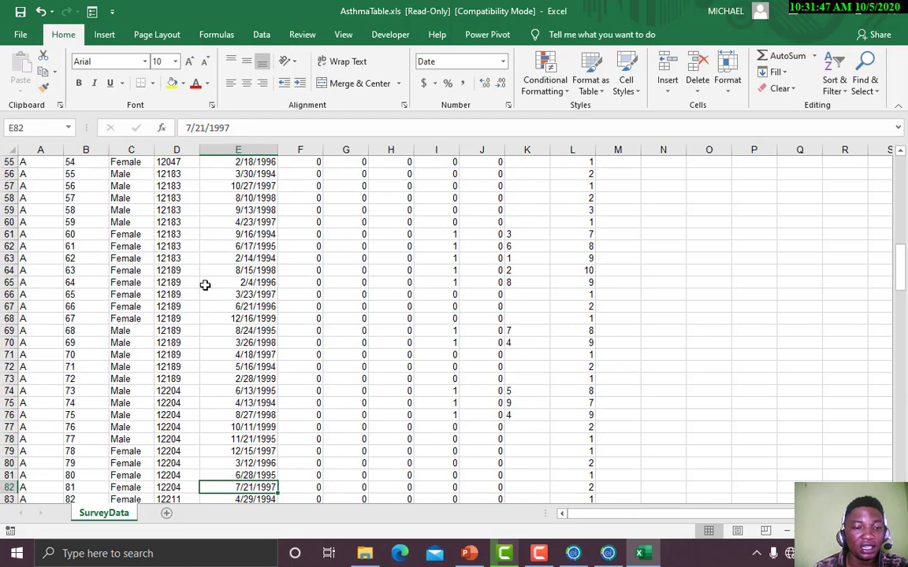
key(Down)
key(Down)
key(Down)
key(Down)
key(Down)
key(Down)
key(Down)
key(Down)
key(Down)
key(Down)
key(Down)
key(Down)
key(Down)
key(Down)
key(Down)
key(Down)
key(Down)
key(Down)
key(Down)
key(Down)
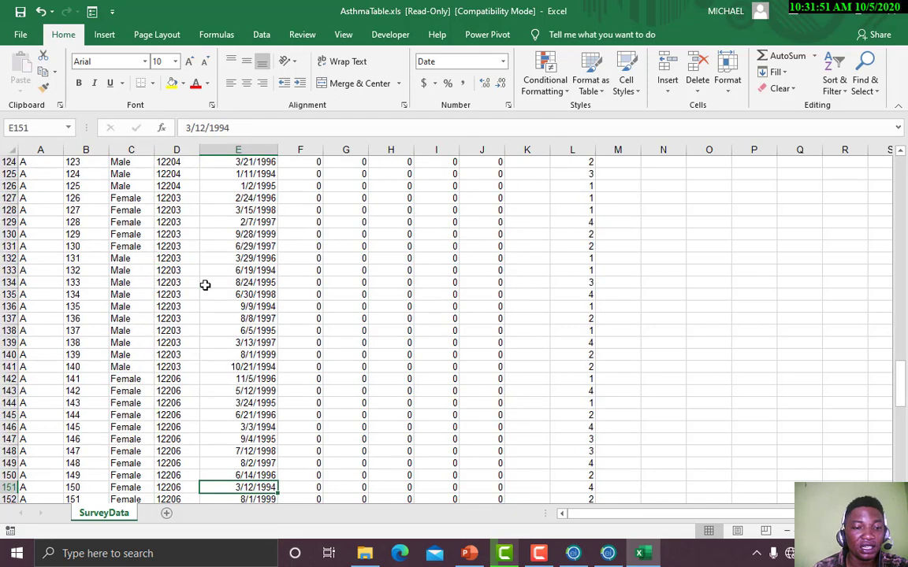
key(Down)
key(Down)
key(Down)
key(Down)
key(Down)
key(Down)
key(Down)
key(Down)
key(Down)
key(Down)
key(Down)
key(Down)
key(Down)
key(Down)
key(Down)
key(Down)
key(Down)
key(Down)
key(Down)
key(Down)
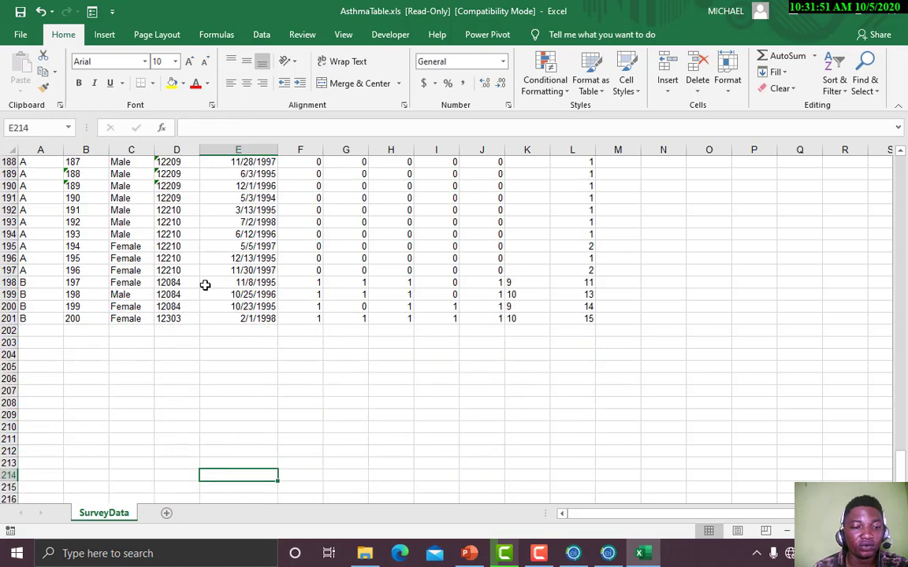
key(Up)
key(Up)
key(Up)
key(Up)
key(Up)
key(Up)
key(Up)
key(Up)
key(Up)
key(Up)
key(Up)
key(Up)
key(Up)
key(Up)
key(Up)
key(Up)
key(Up)
key(Up)
key(Up)
key(Up)
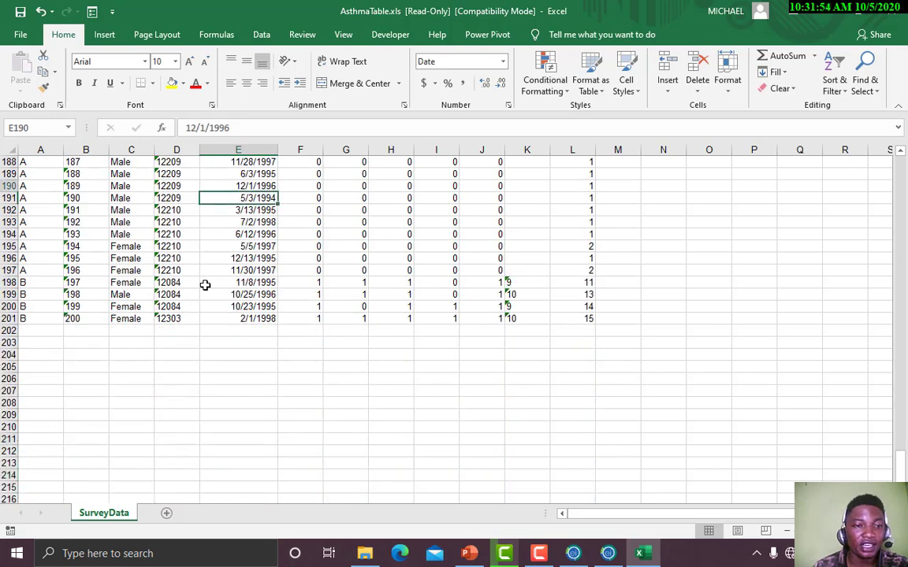
key(Up)
key(Up)
key(Up)
key(Up)
key(Up)
key(Up)
key(Up)
key(Up)
key(Up)
key(Up)
key(Up)
key(Up)
key(Up)
key(Up)
key(Up)
key(Up)
key(Up)
key(Up)
key(Up)
key(Up)
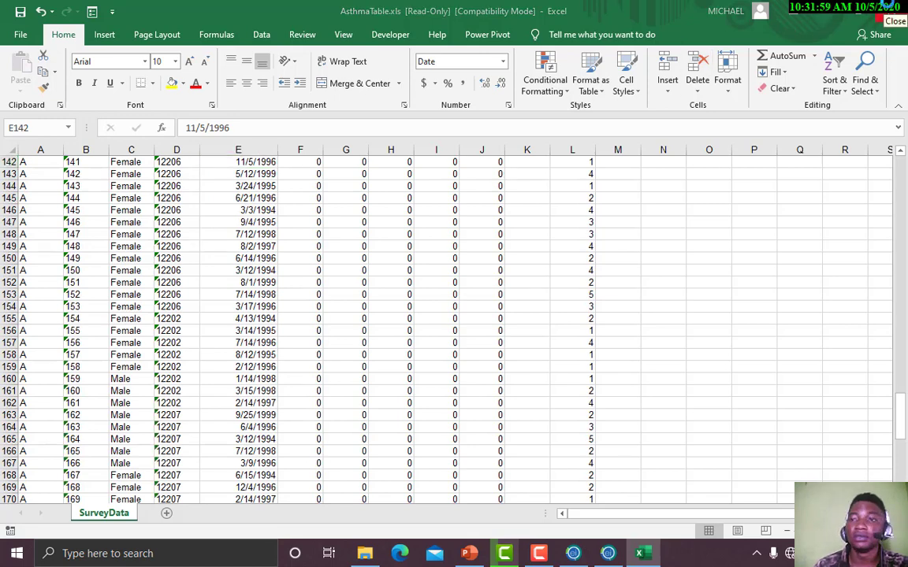
Step: Close the workbook with Don't Save and deselect the file in Explorer
click(573, 553)
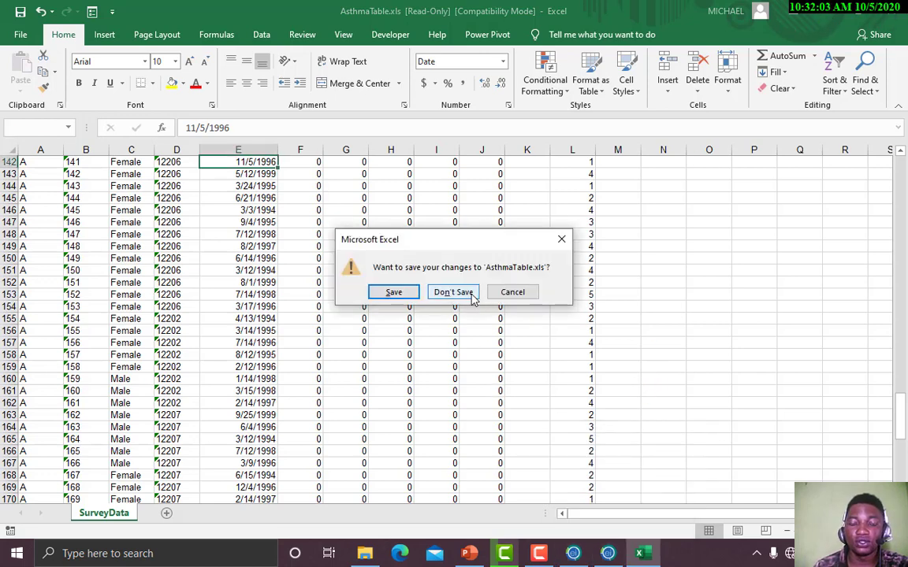
click(453, 292)
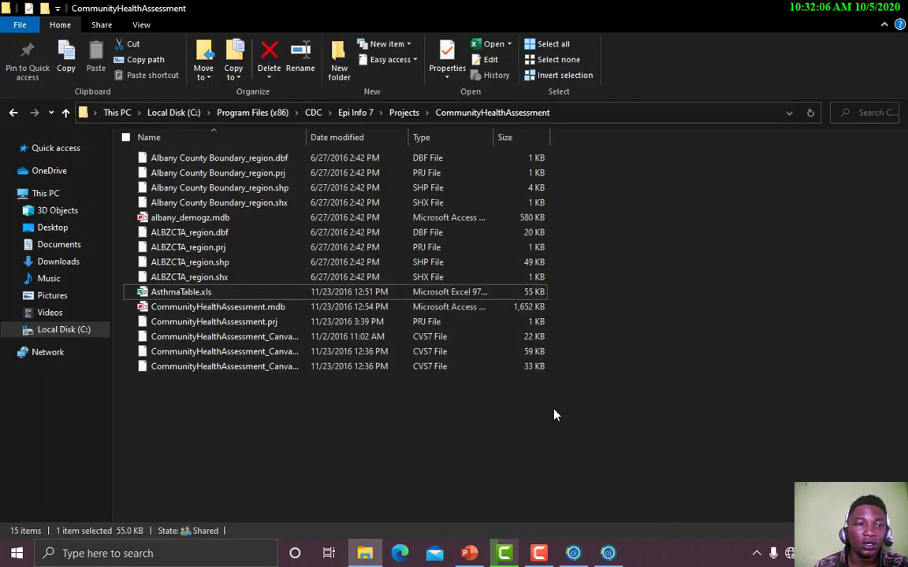
click(554, 416)
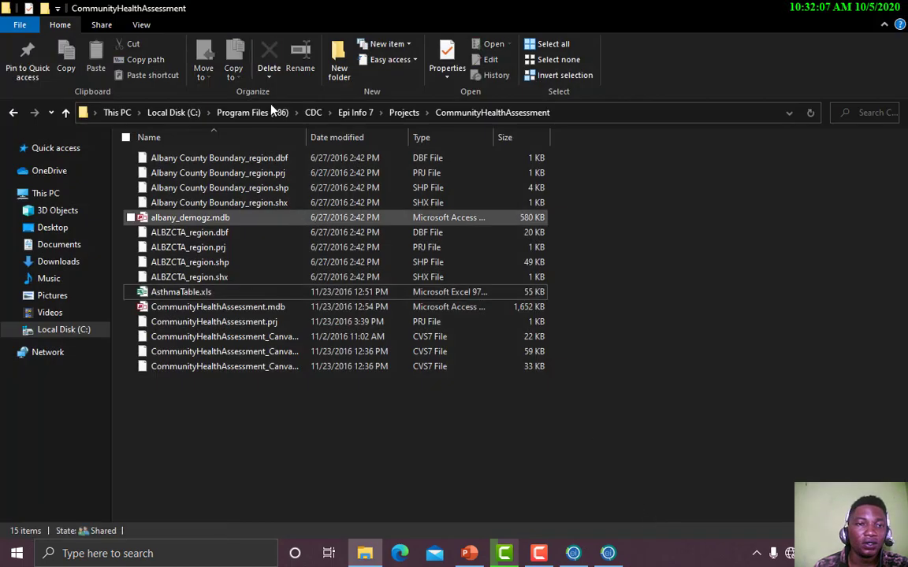
Step: In Form Designer, start Open Project and navigate the dialog up to This PC
click(404, 112)
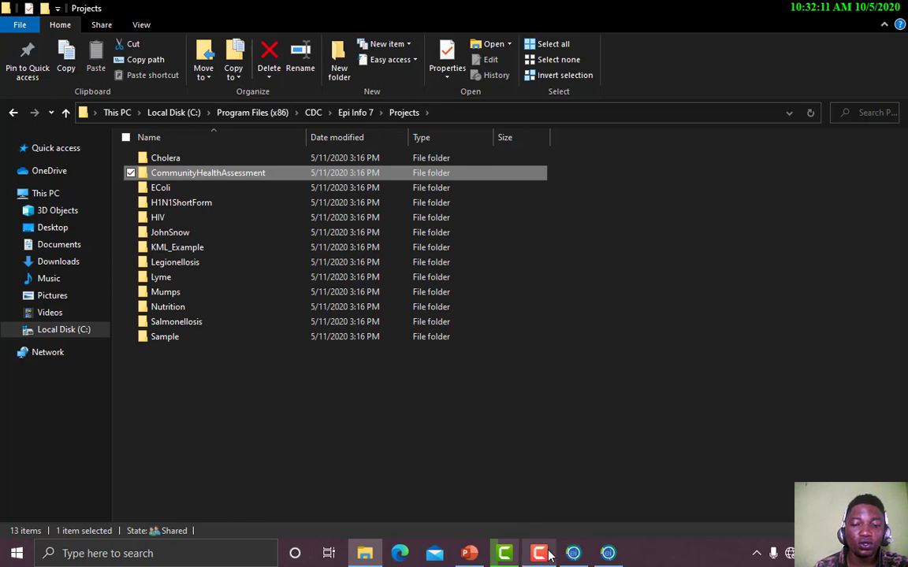
click(608, 554)
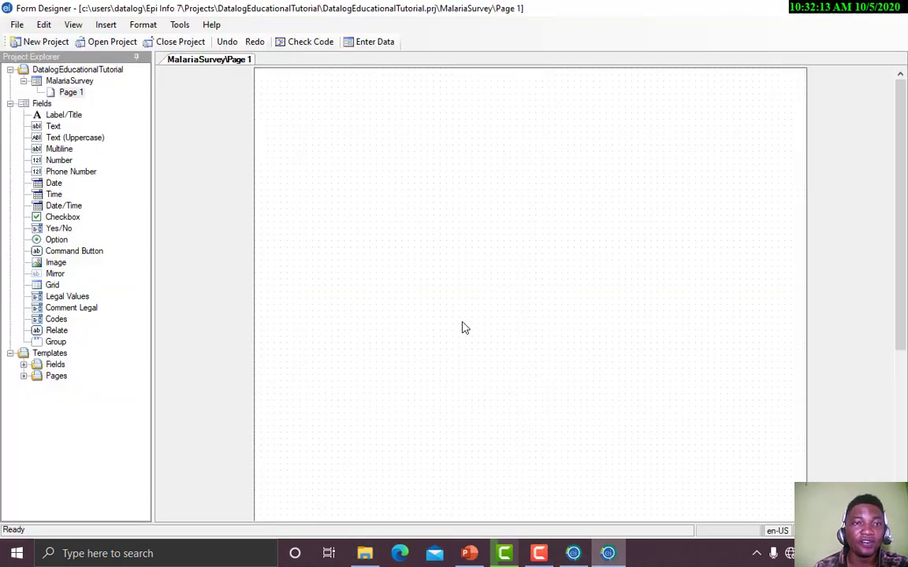
click(104, 46)
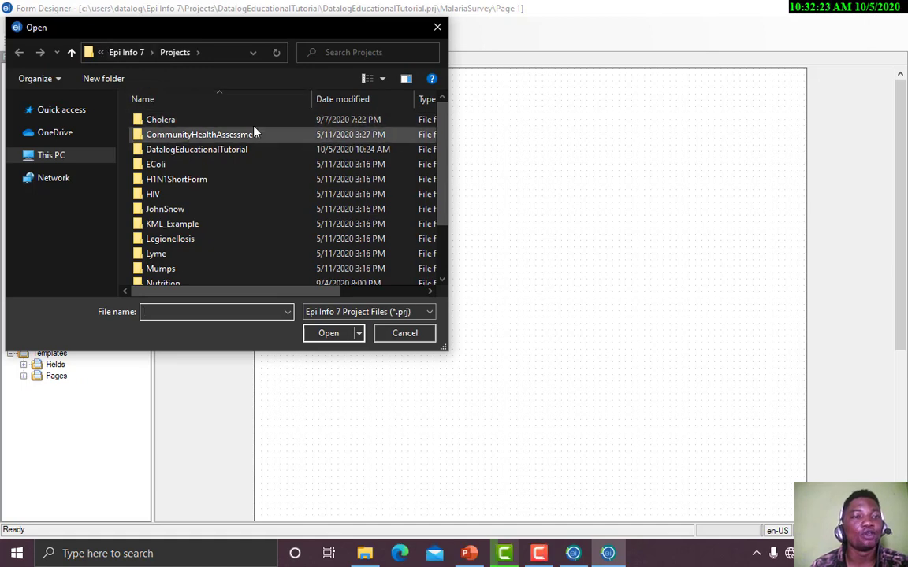
click(128, 53)
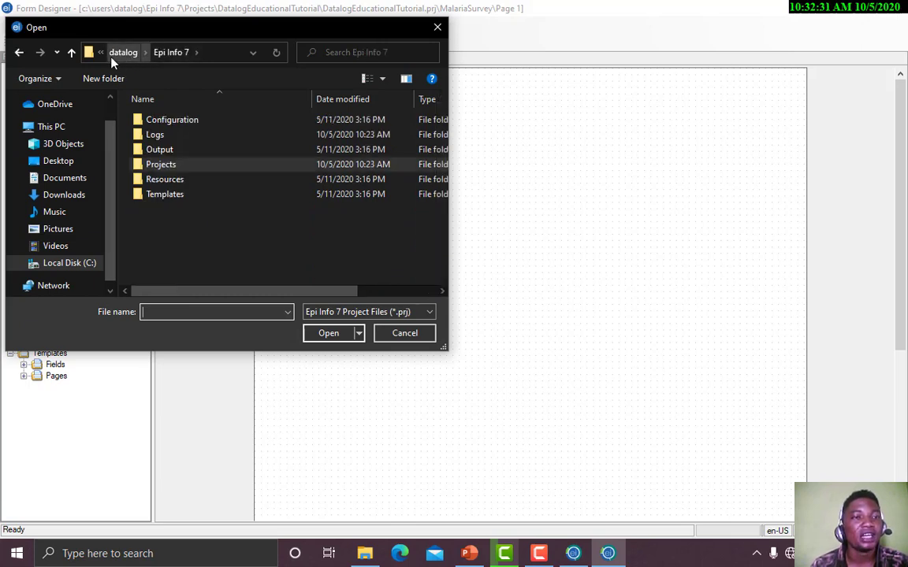
click(117, 54)
click(117, 54)
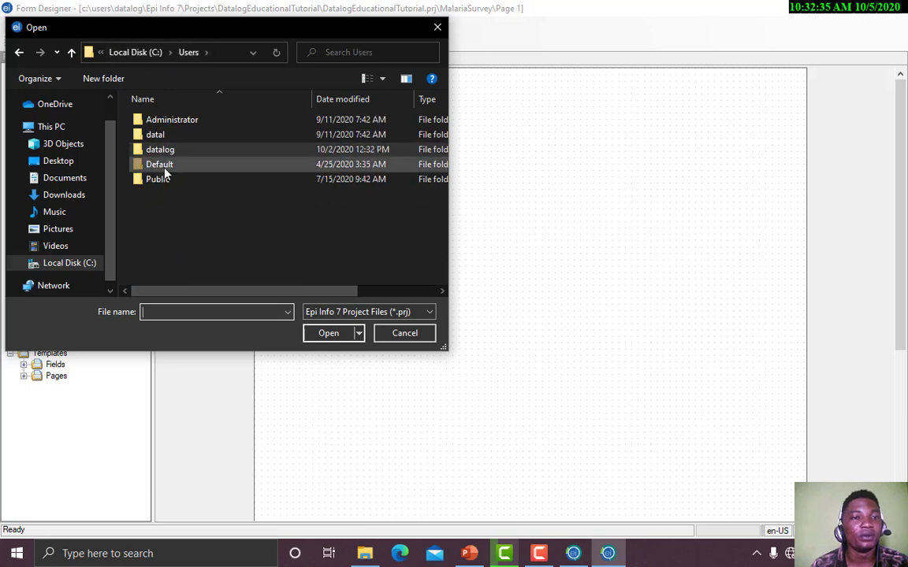
click(123, 52)
click(126, 53)
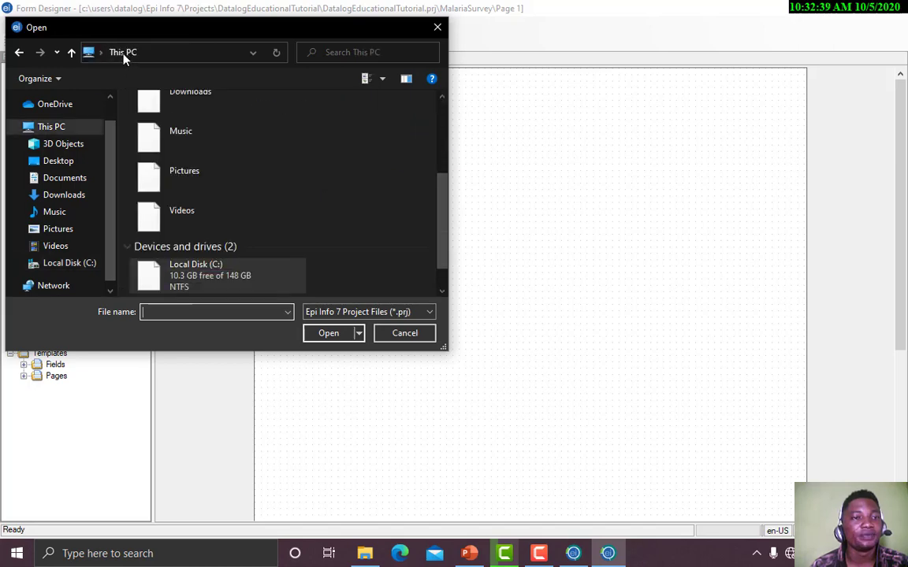
Step: Browse C:\Users\<user>\Epi Info 7\Projects\Cholera and select Cholera_in_Rwenshama_2.prj
double_click(199, 284)
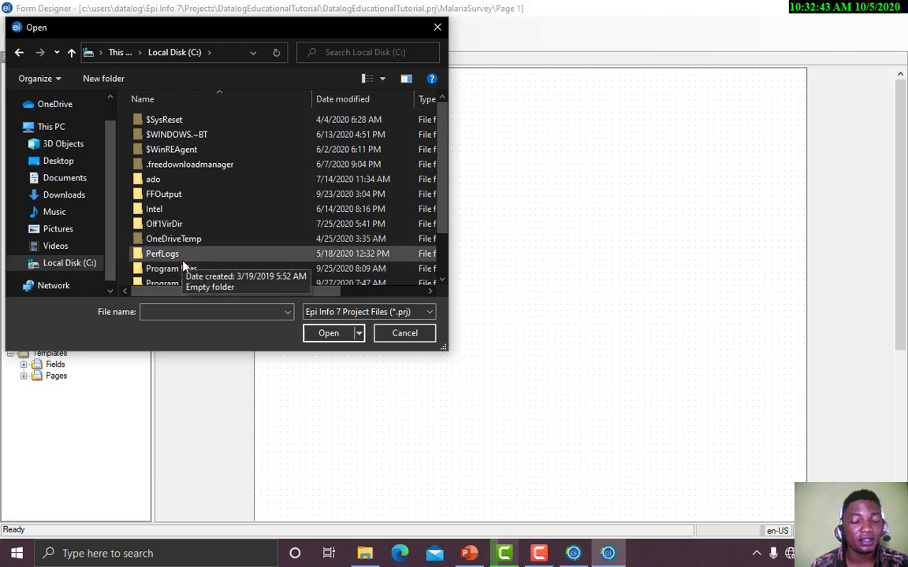
scroll(180, 260, down, 2)
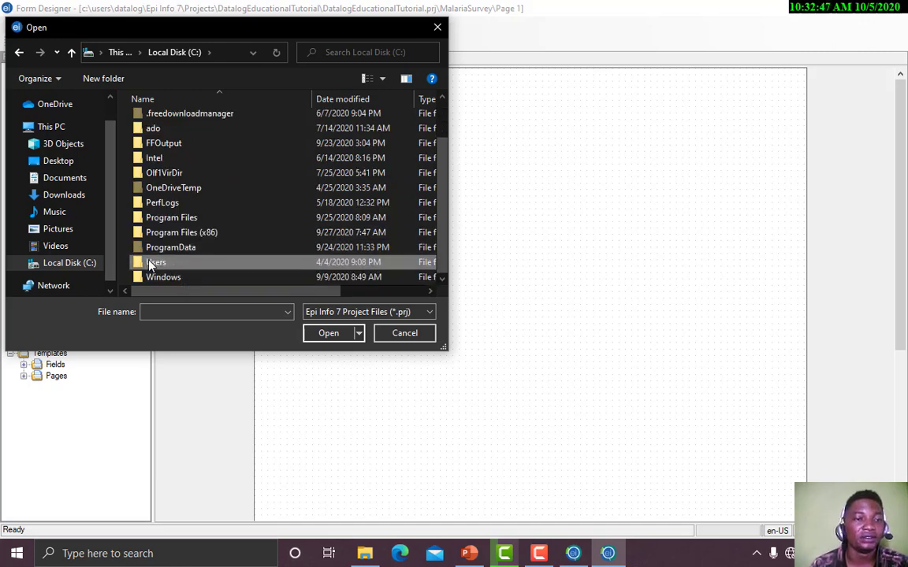
double_click(150, 262)
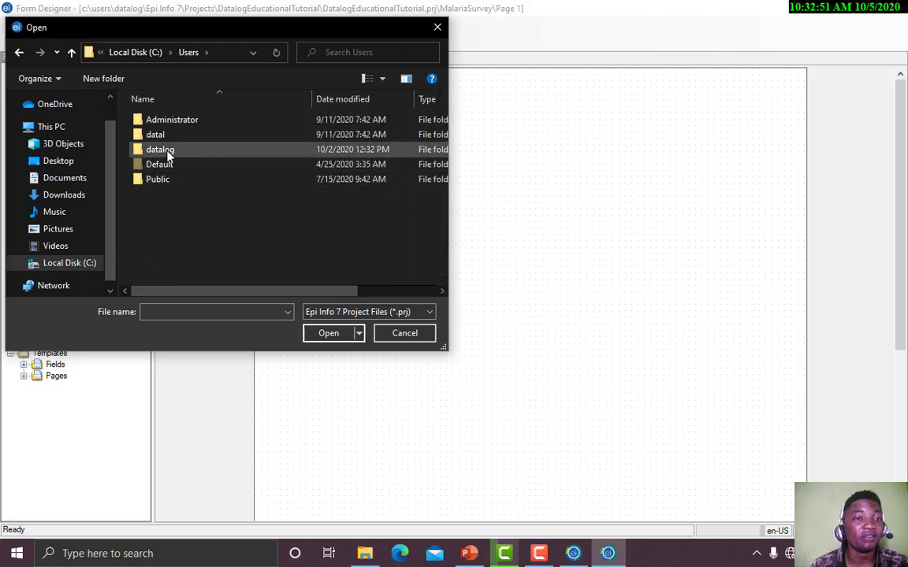
double_click(165, 151)
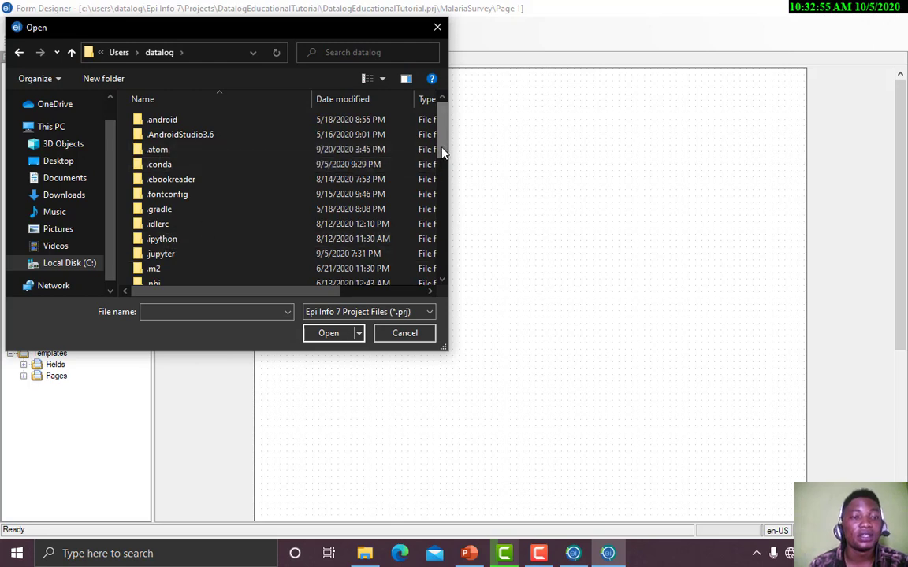
drag(439, 148, 440, 233)
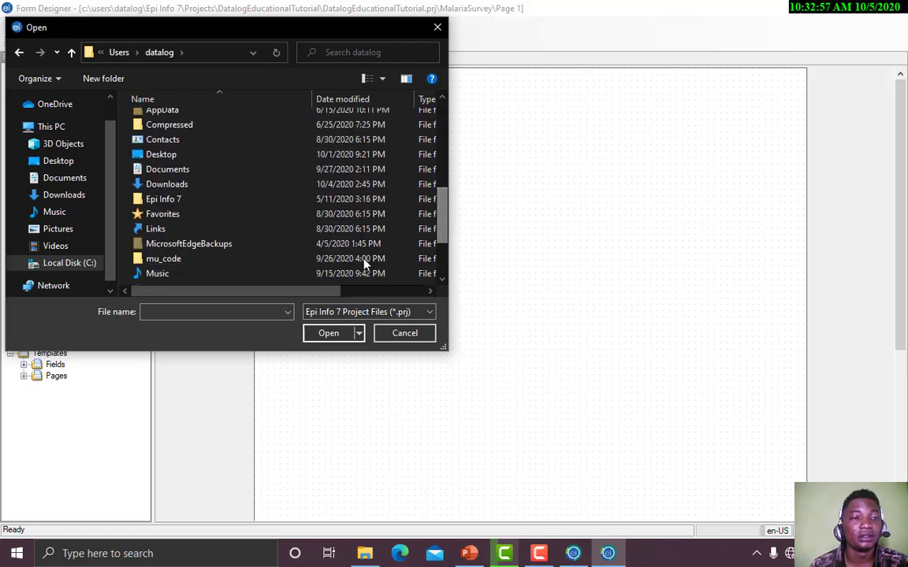
double_click(316, 199)
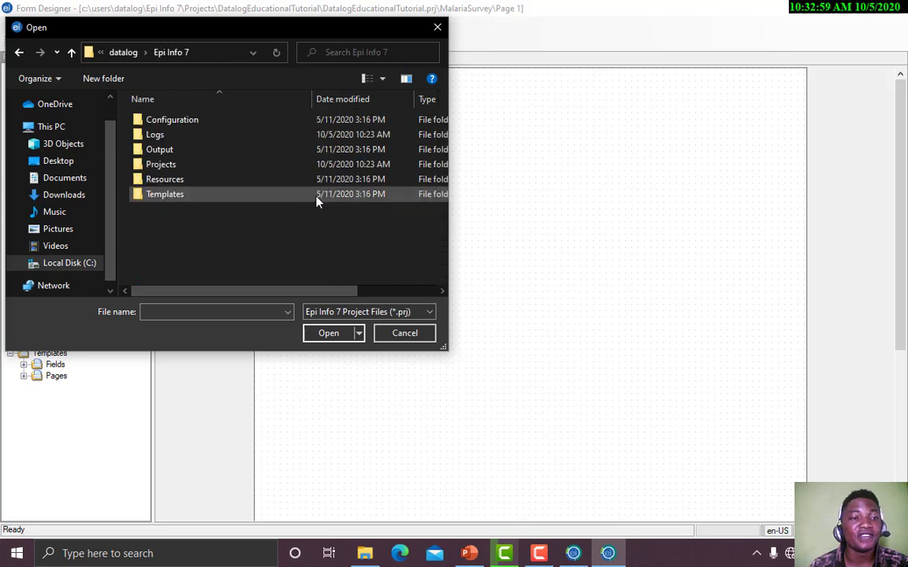
double_click(275, 165)
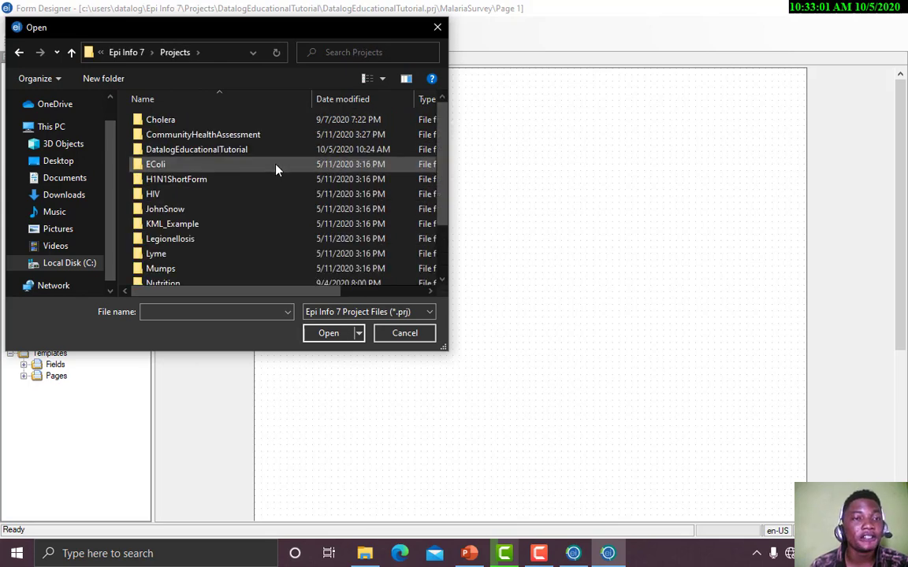
double_click(229, 124)
click(231, 122)
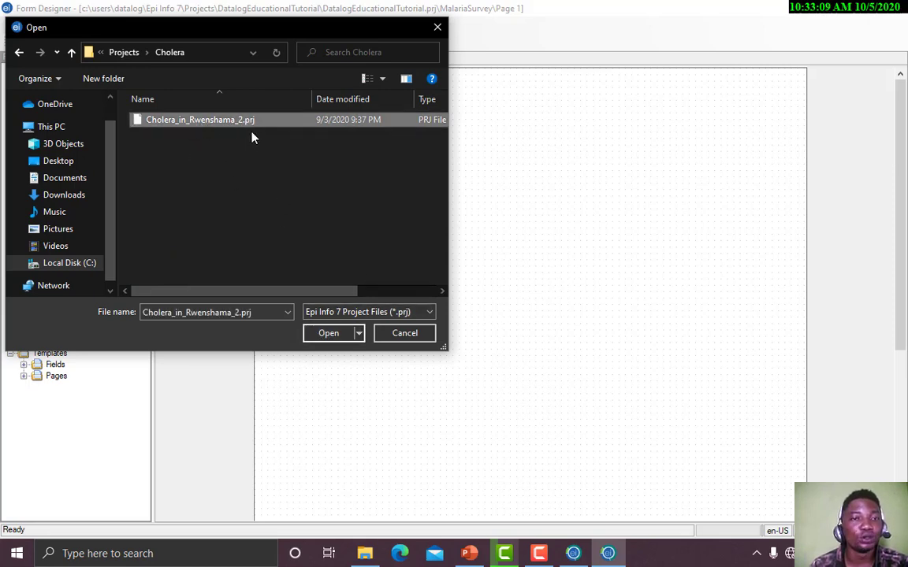
Step: Open Cholera_in_Rwenshama_2, view the Illness and Personal Specification pages, then Risk factors
click(337, 333)
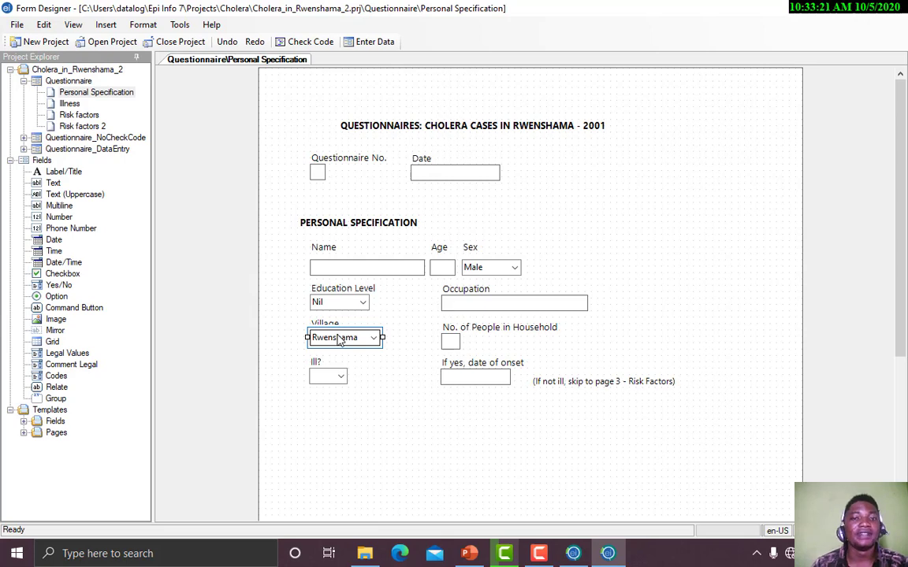
click(68, 105)
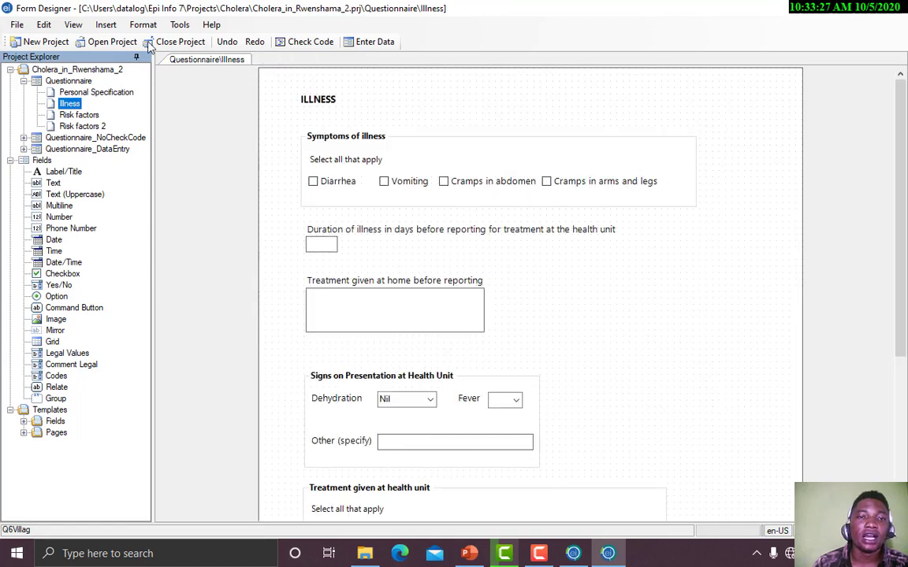
click(71, 92)
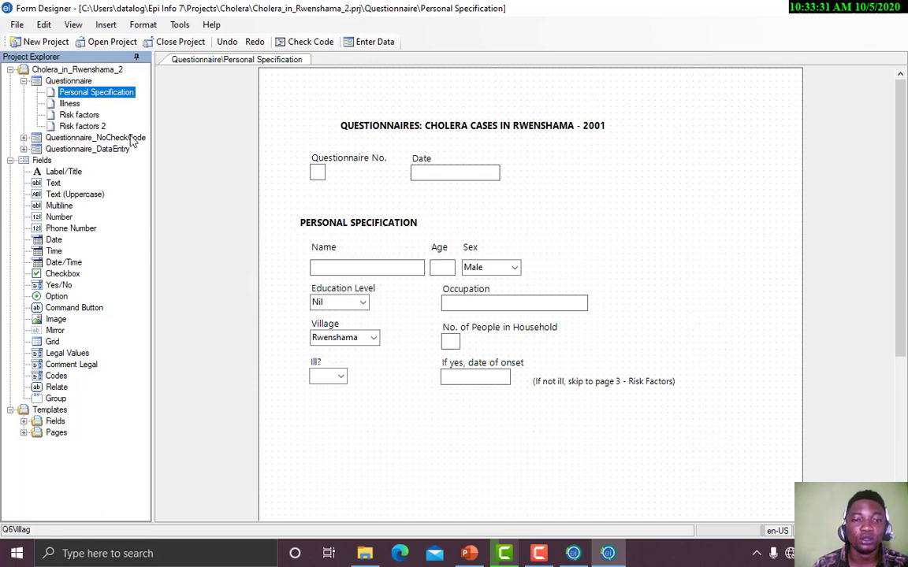
click(68, 105)
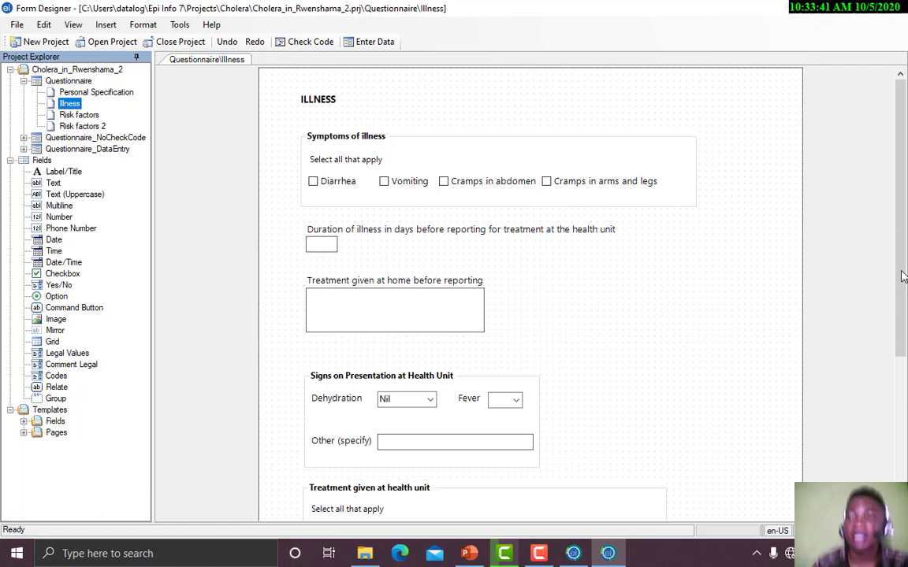
mouse_move(896, 368)
mouse_down()
mouse_move(895, 504)
mouse_move(895, 363)
mouse_up()
click(479, 196)
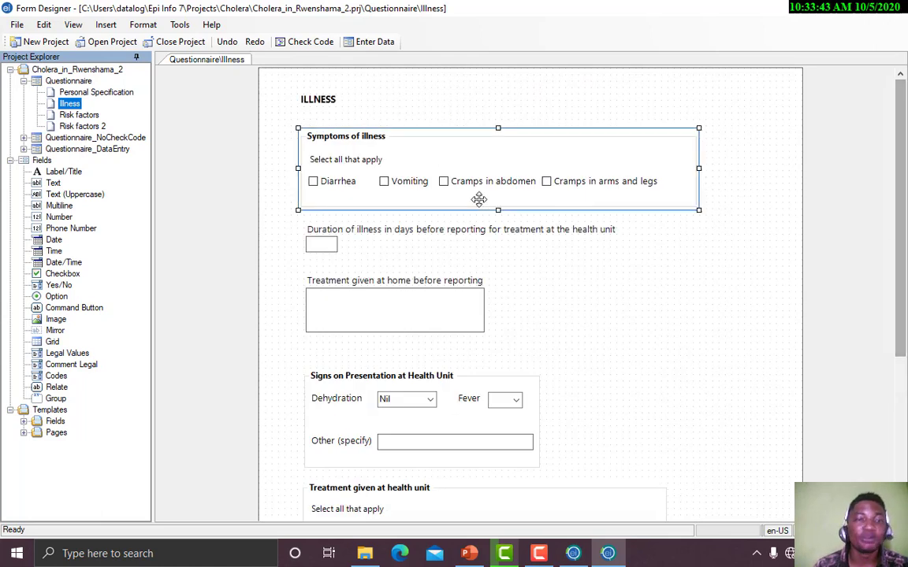
click(79, 116)
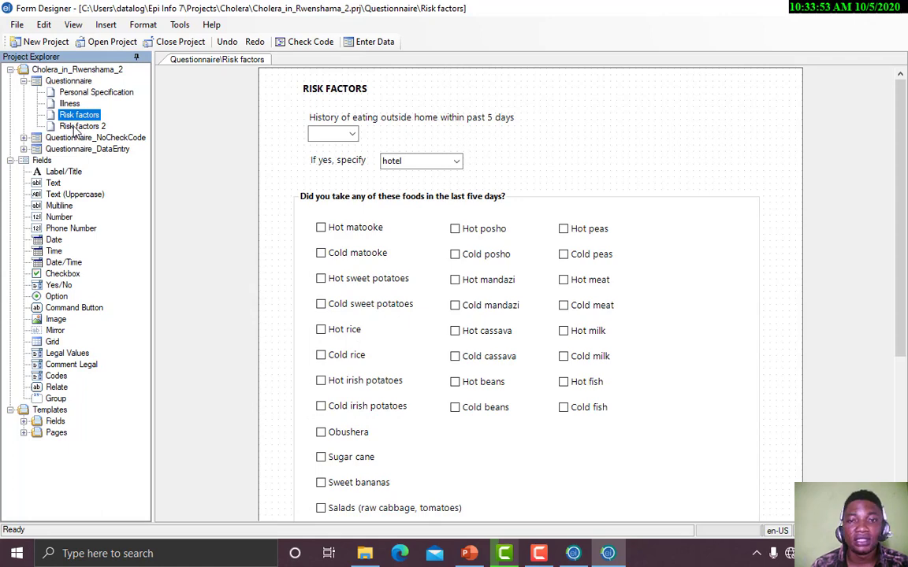
Step: Show the Risk factors 2 page with its latrine, water source and cleanliness questions
click(79, 126)
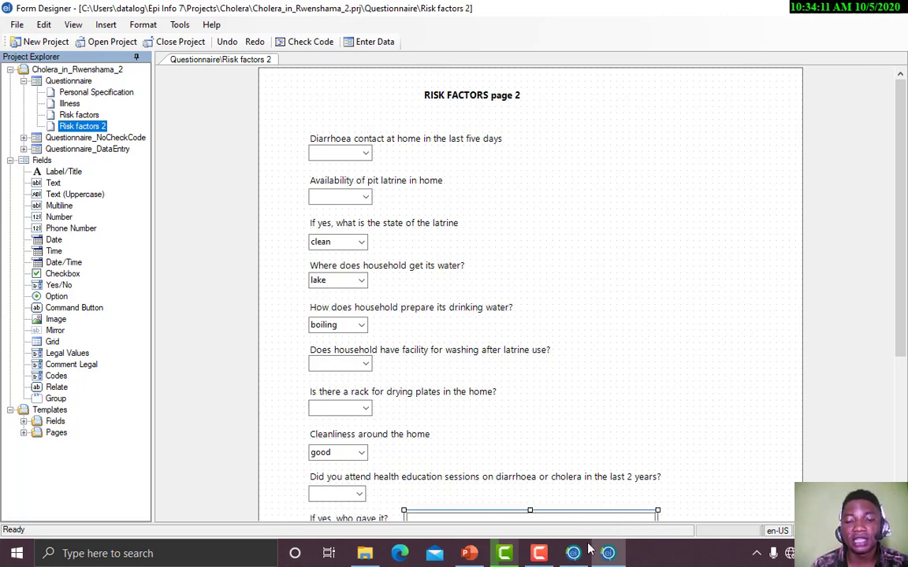
mouse_move(589, 550)
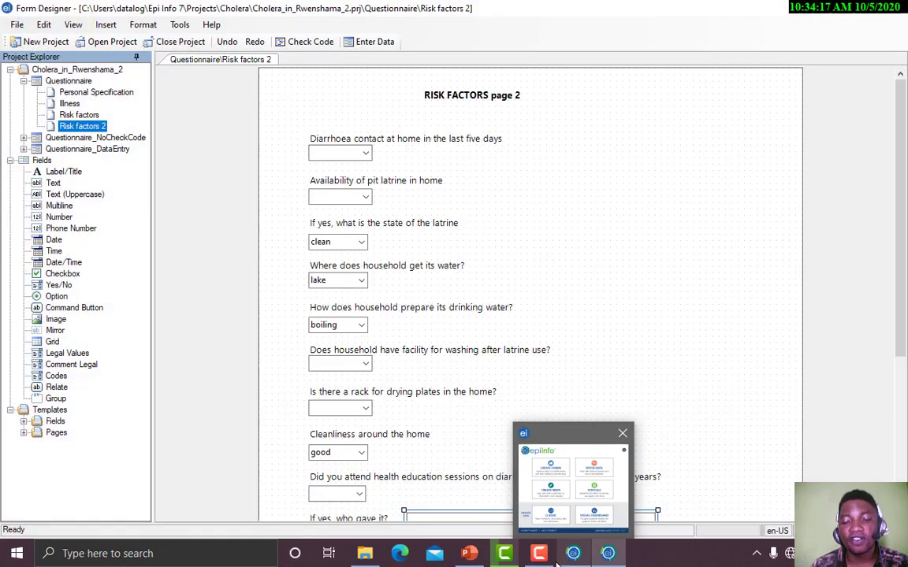
mouse_move(505, 556)
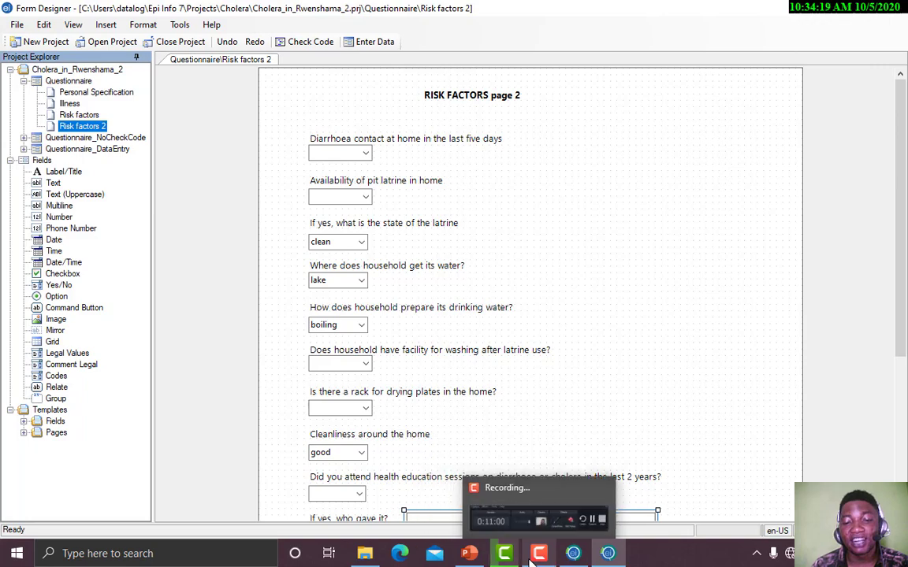
click(550, 507)
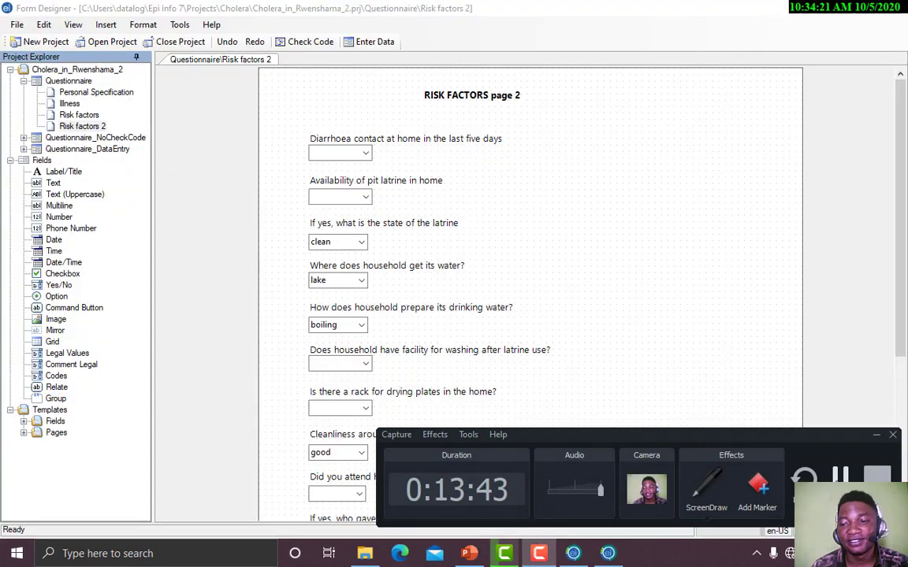